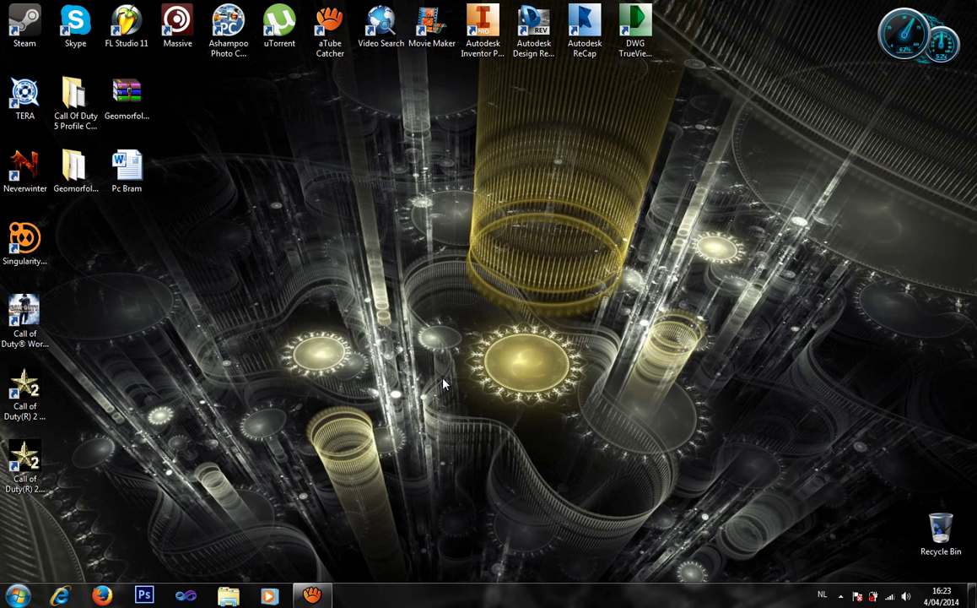
- Launch Autodesk Inventor Professional 2014 from its desktop shortcut
{"action": "double_click", "coordinate": [496, 27]}
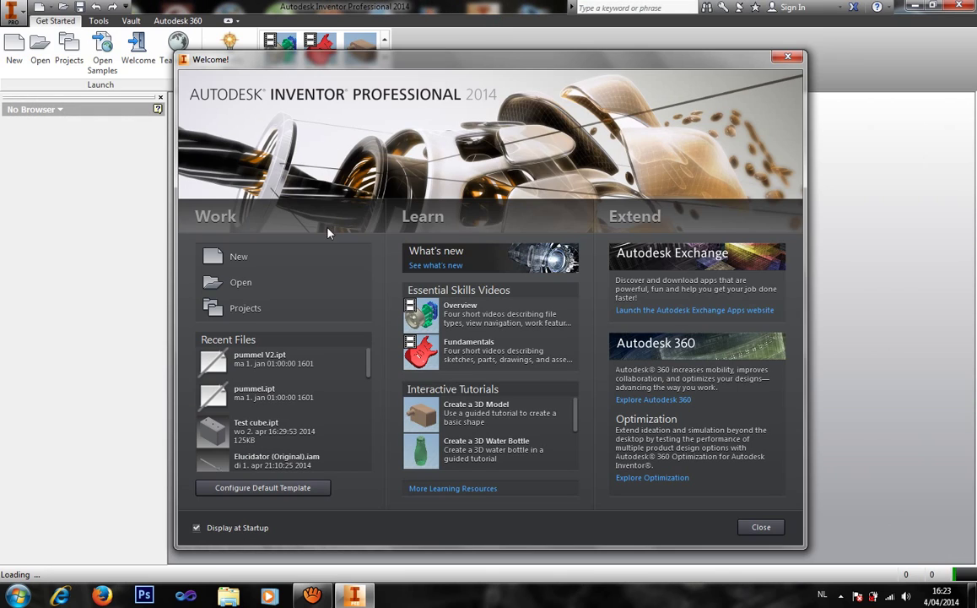
- Create a new part from the Metric Standard (mm).ipt template
{"action": "left_click", "coordinate": [258, 257]}
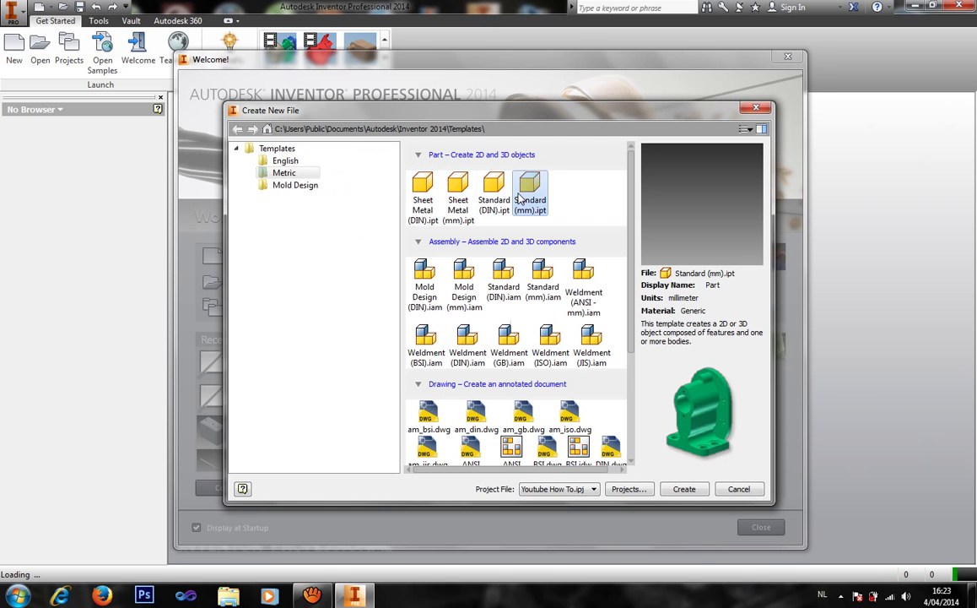
{"action": "double_click", "coordinate": [529, 192]}
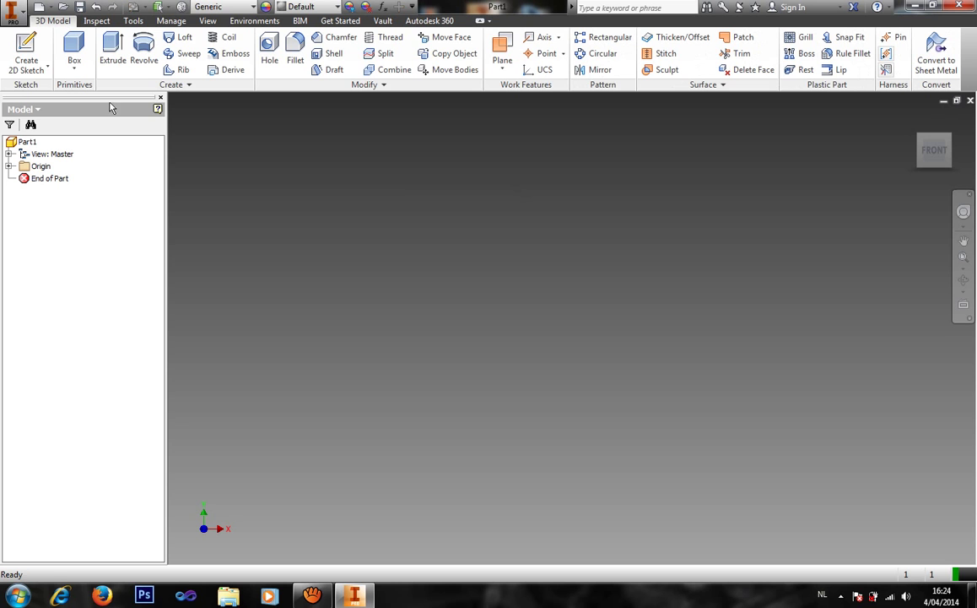
- Start a sketch on the XY plane and project the origin X and Y axes into it
{"action": "left_click", "coordinate": [27, 51]}
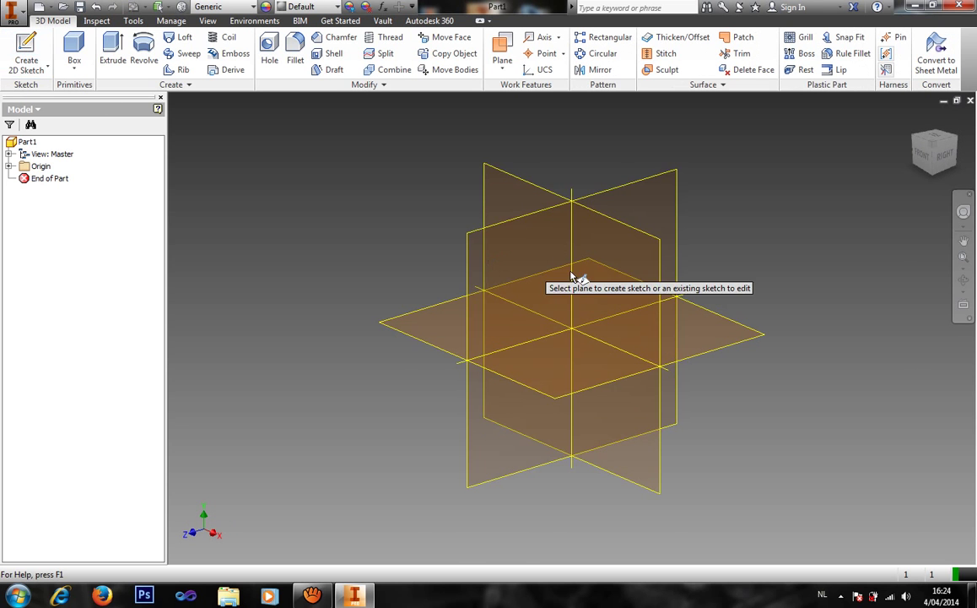
{"action": "left_click", "coordinate": [598, 275]}
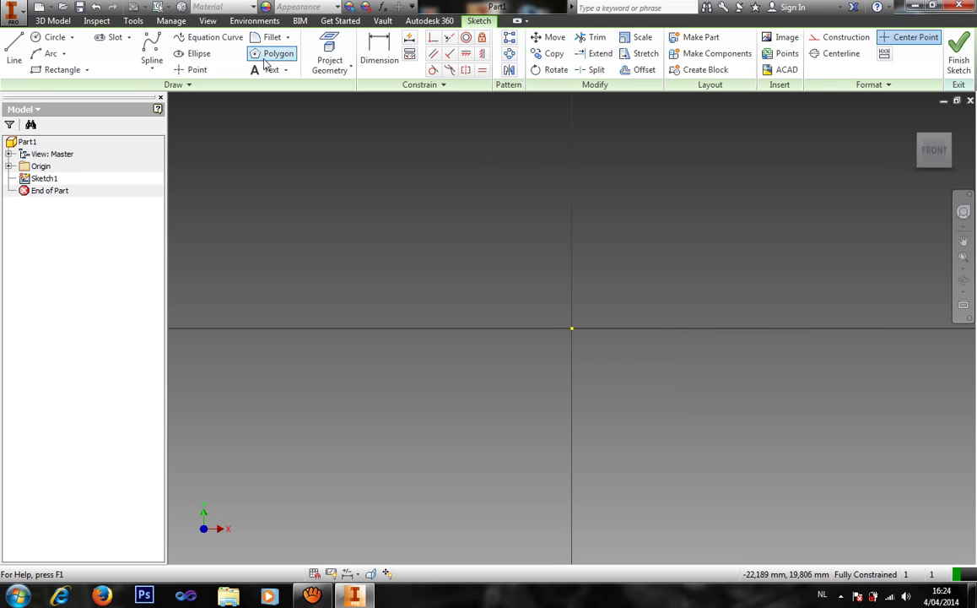
{"action": "left_click", "coordinate": [329, 52]}
{"action": "left_click", "coordinate": [9, 166]}
{"action": "left_click", "coordinate": [53, 215]}
{"action": "left_click", "coordinate": [54, 227]}
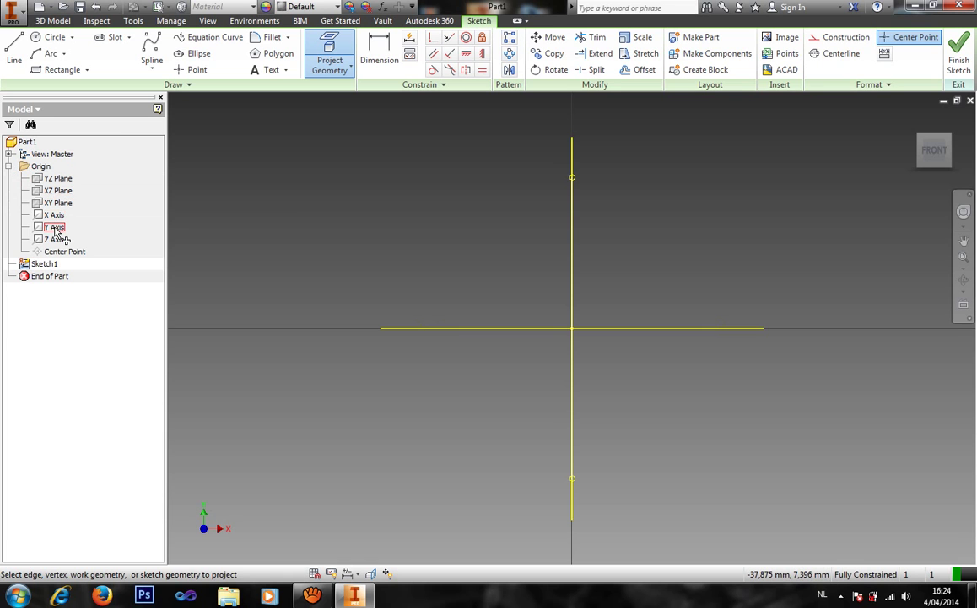
{"action": "left_click", "coordinate": [38, 71]}
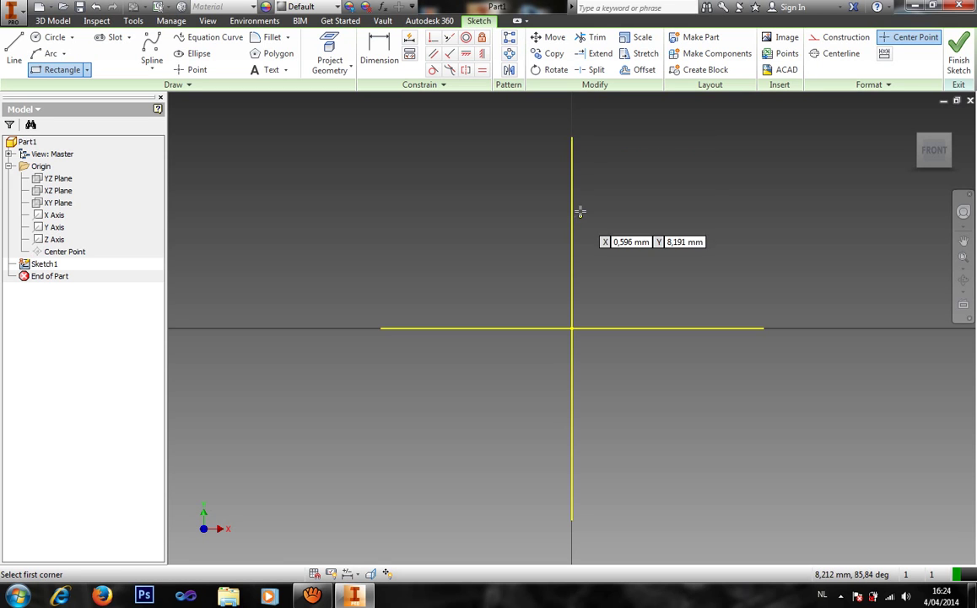
- Draw a tall rectangle above the horizontal axis and a flat one below it, both from the origin
{"action": "scroll", "coordinate": [570, 223], "scroll_direction": "down", "scroll_amount": 2}
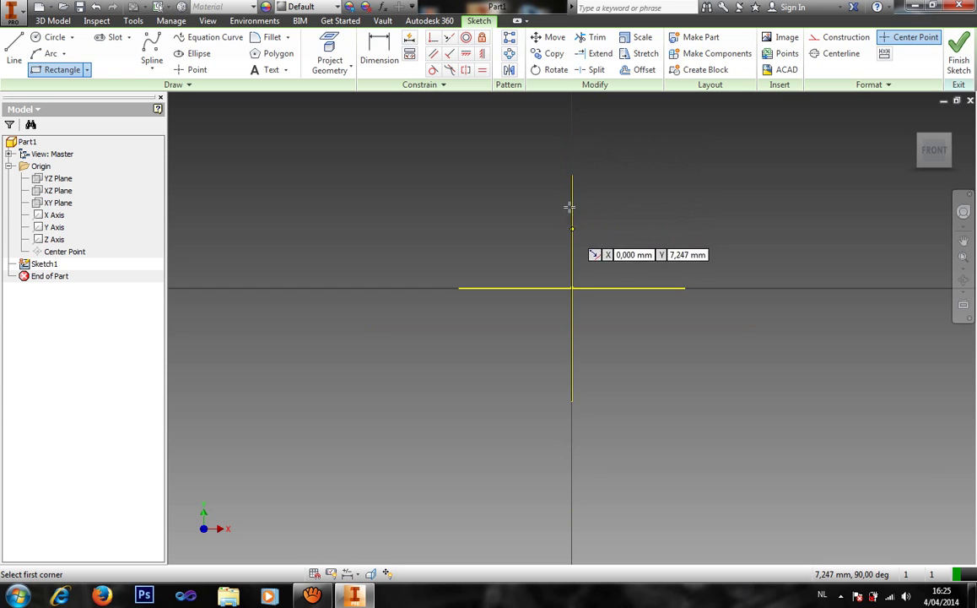
{"action": "left_click", "coordinate": [572, 122]}
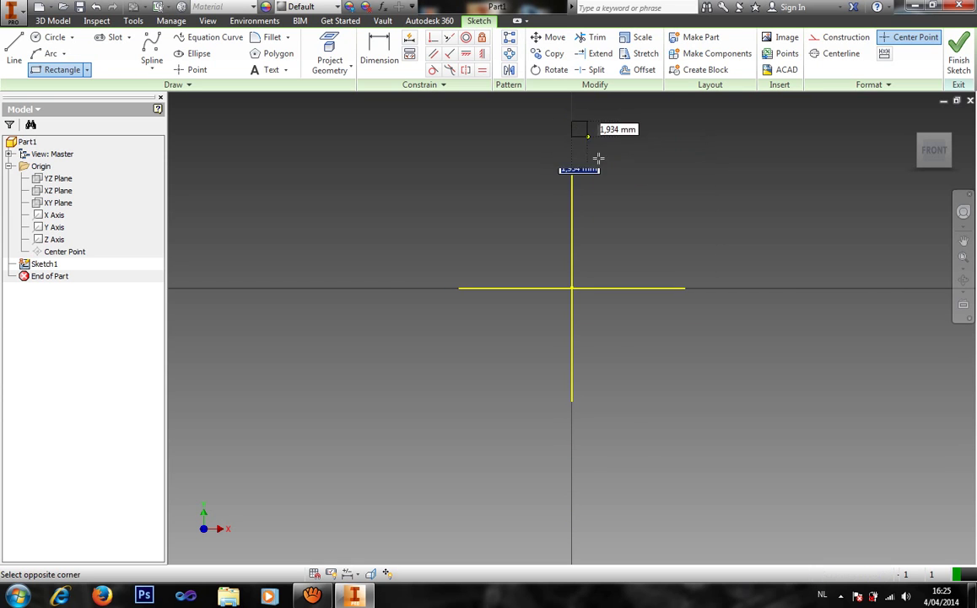
{"action": "left_click", "coordinate": [664, 288]}
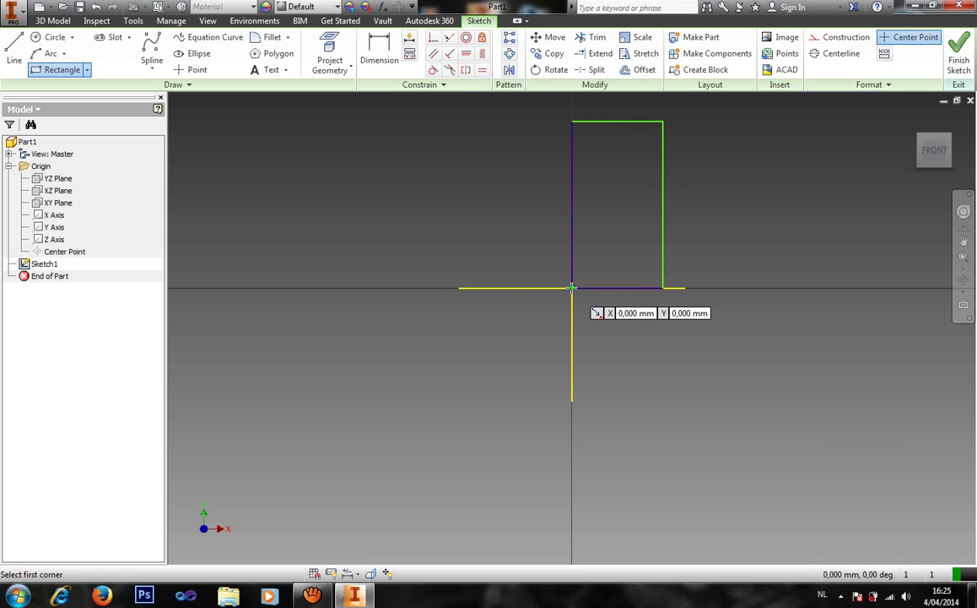
{"action": "left_click", "coordinate": [573, 288]}
{"action": "left_click", "coordinate": [710, 326]}
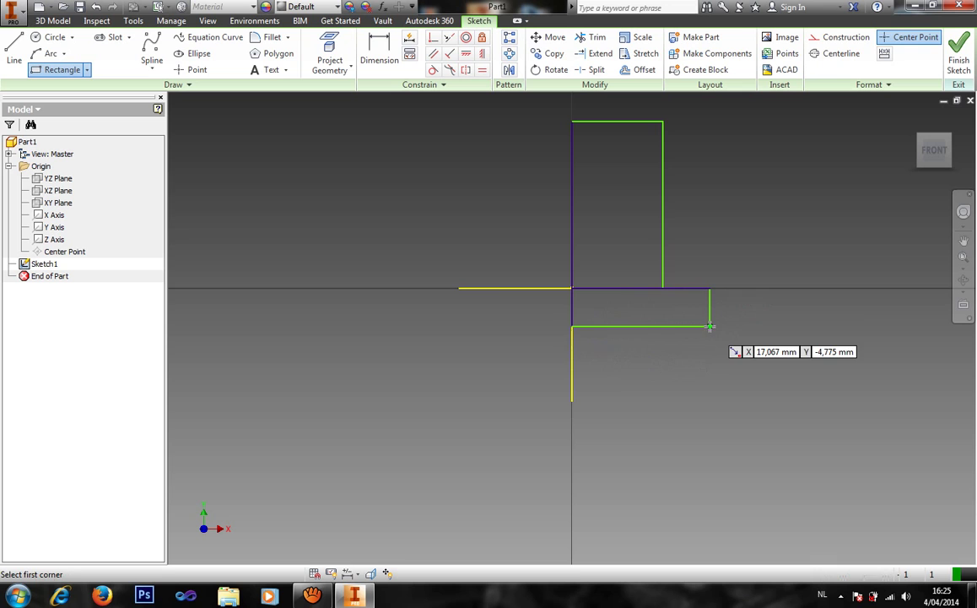
- Round off the lower rectangle's right end with a three-point arc
{"action": "left_click", "coordinate": [45, 53]}
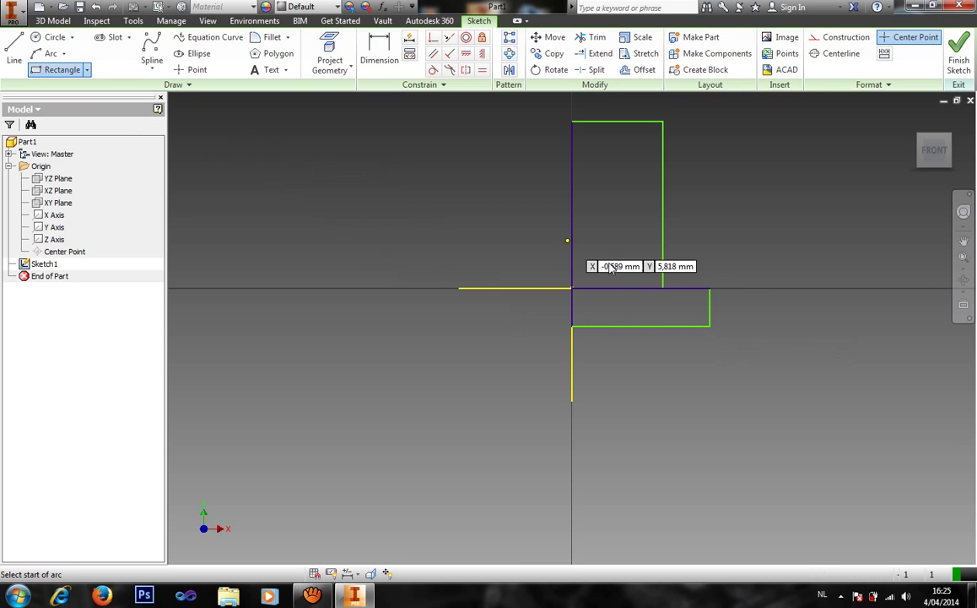
{"action": "left_click", "coordinate": [711, 326]}
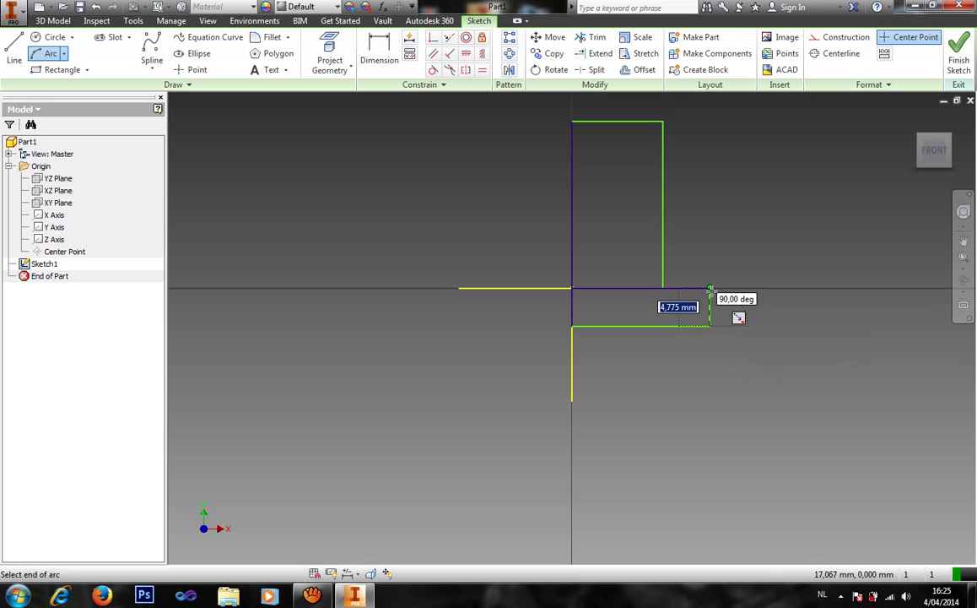
{"action": "left_click", "coordinate": [711, 289]}
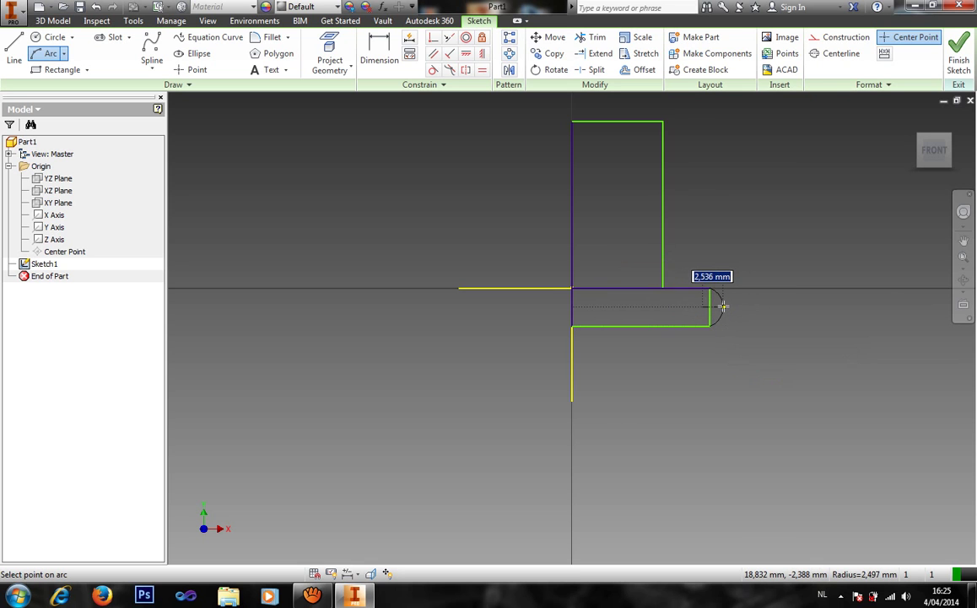
{"action": "left_click", "coordinate": [723, 305]}
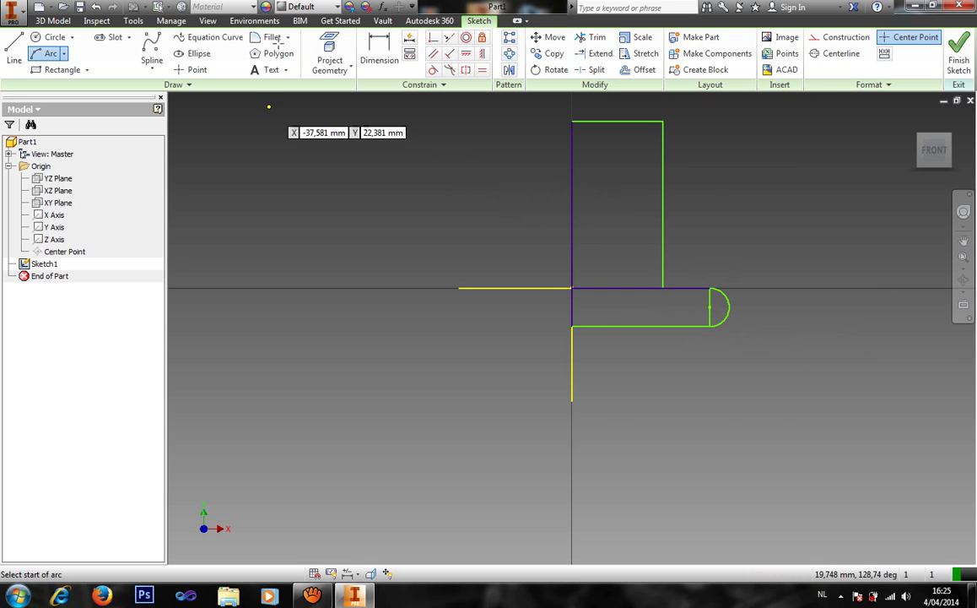
- Begin a width dimension between the tall rectangle's left and right edges
{"action": "key", "text": "d"}
{"action": "left_click", "coordinate": [574, 187]}
{"action": "left_click", "coordinate": [665, 190]}
- Set the tall rectangle's width to 15 mm, discarding an over-constraining extra dimension
{"action": "left_click", "coordinate": [754, 147]}
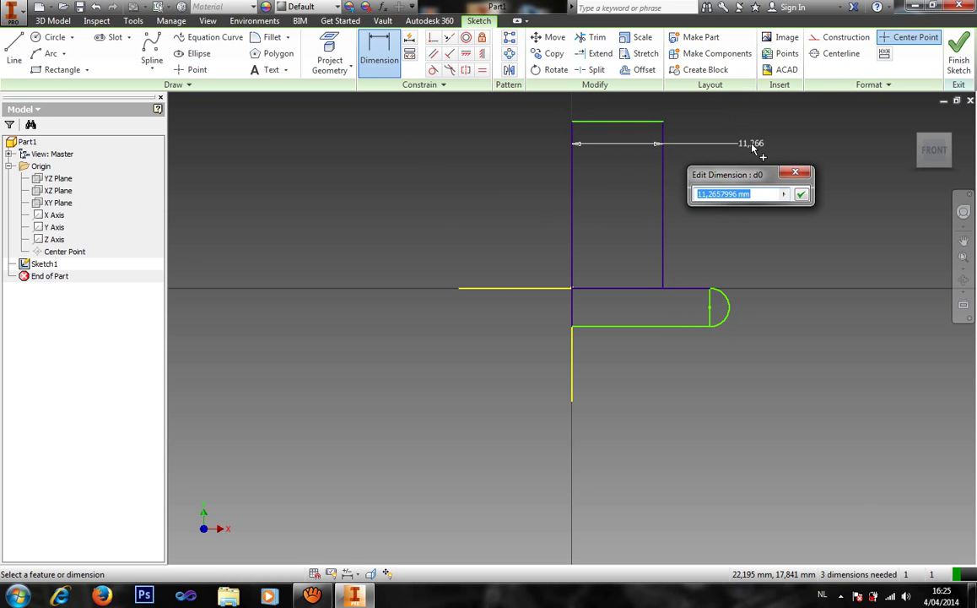
{"action": "type", "text": "15"}
{"action": "key", "text": "Return"}
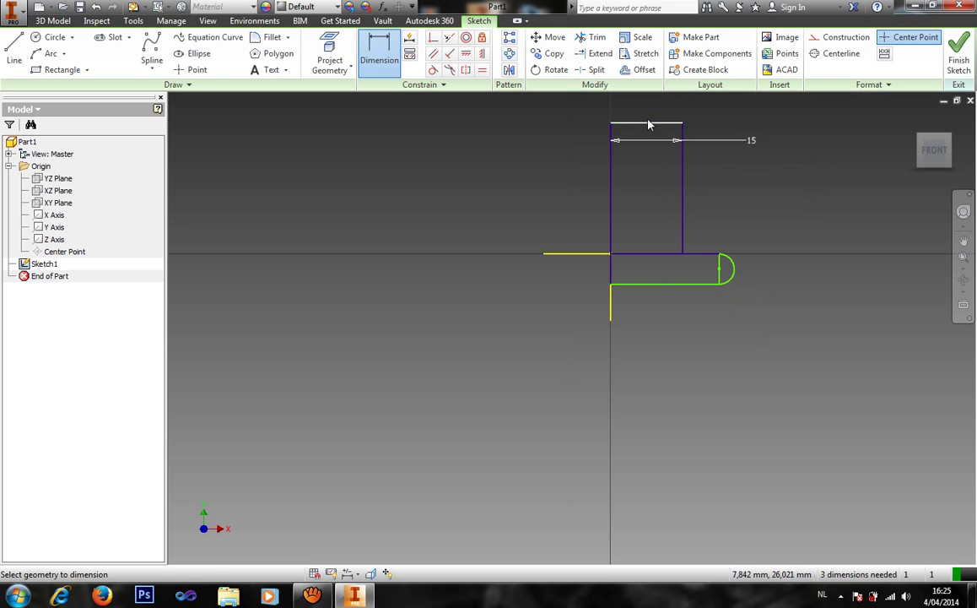
{"action": "left_click", "coordinate": [647, 124]}
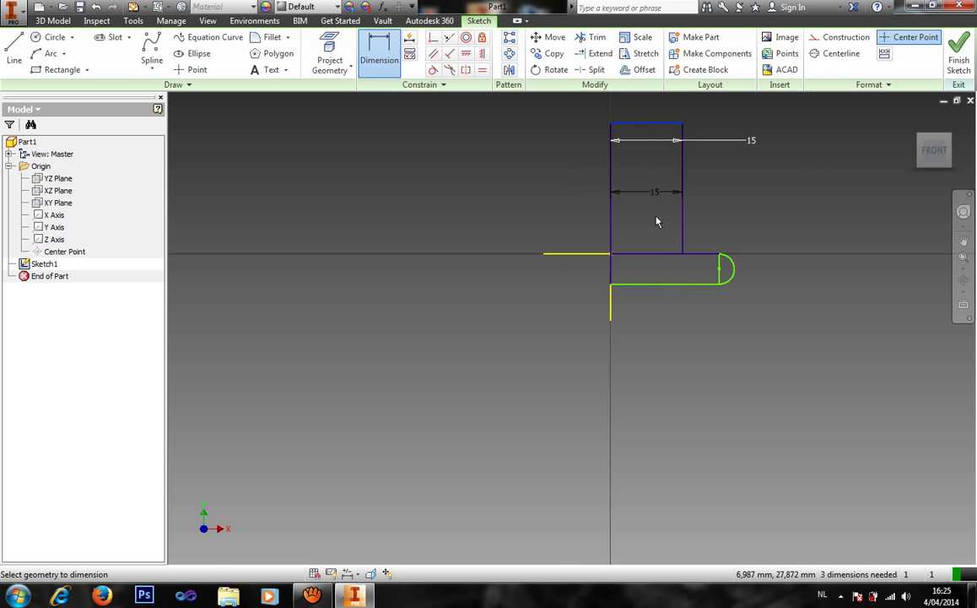
{"action": "left_click", "coordinate": [659, 264]}
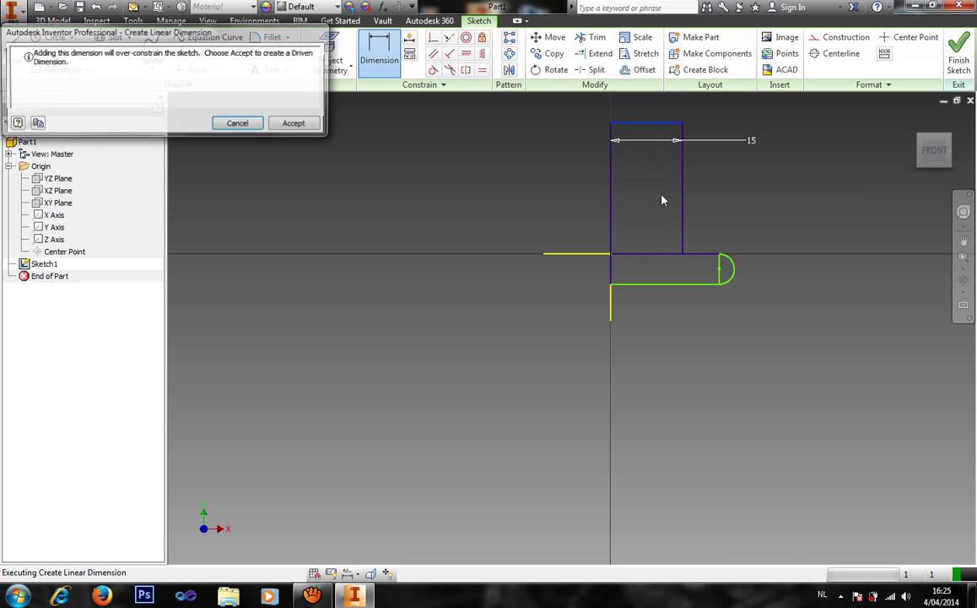
{"action": "left_click", "coordinate": [240, 124]}
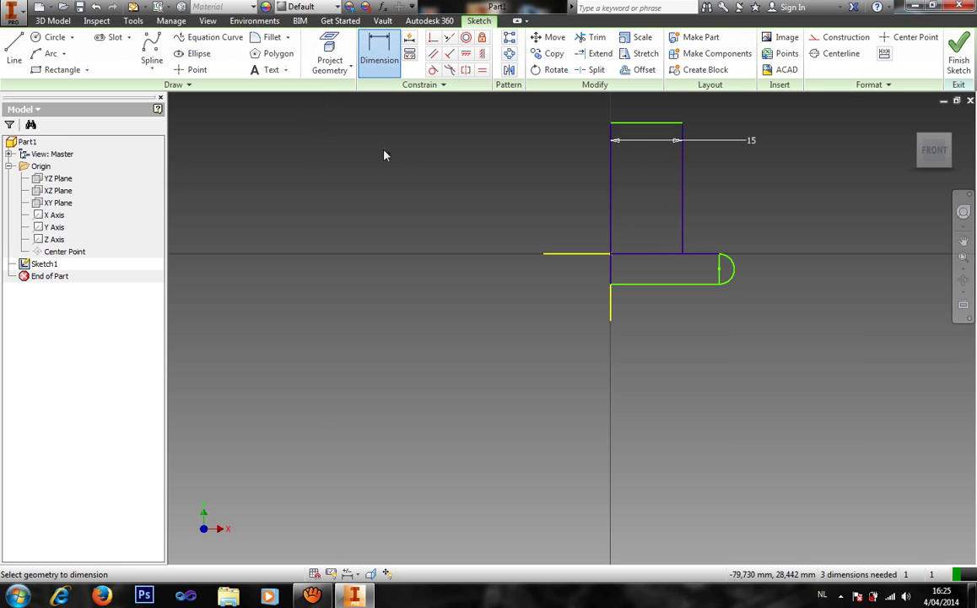
- Dimension the tall rectangle's height at 20 mm and the lower part's height at 10 mm
{"action": "left_click", "coordinate": [627, 127]}
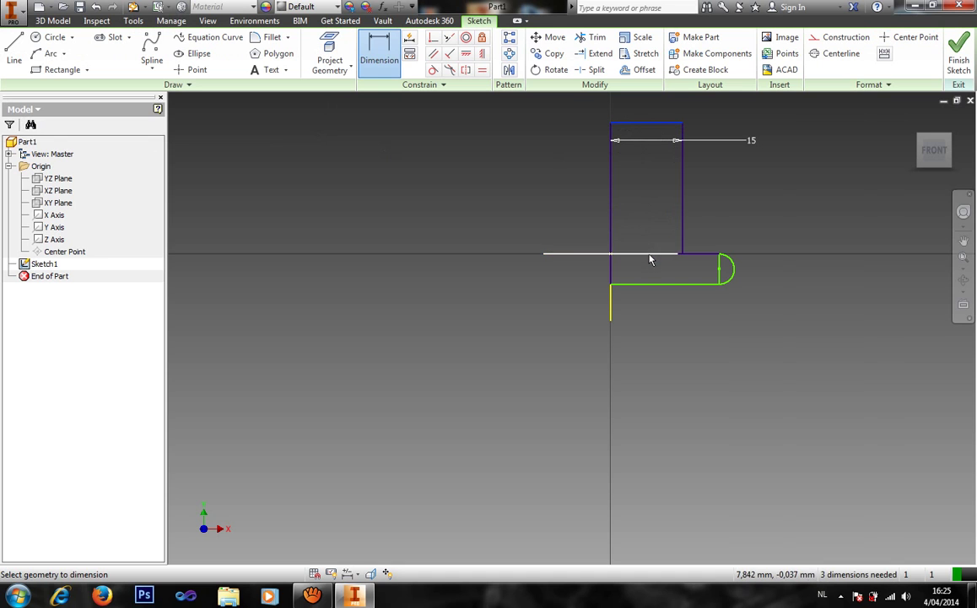
{"action": "left_click", "coordinate": [650, 254]}
{"action": "left_click", "coordinate": [778, 190]}
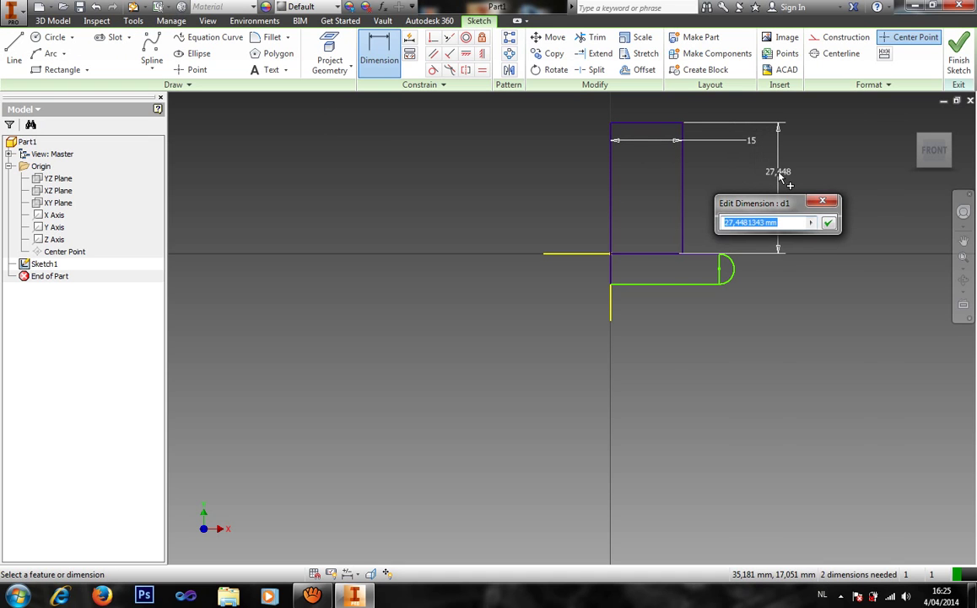
{"action": "type", "text": "20"}
{"action": "key", "text": "Return"}
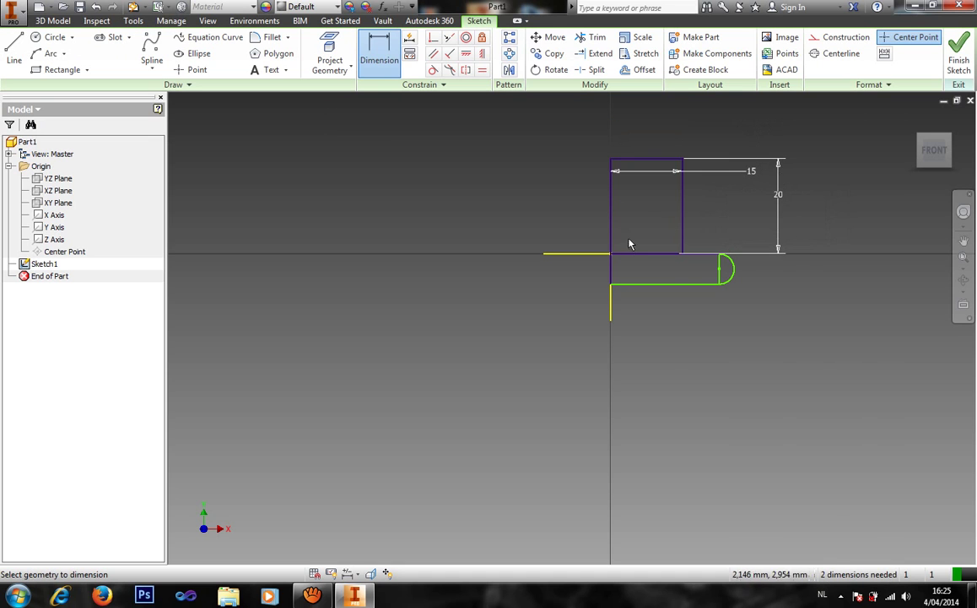
{"action": "left_click", "coordinate": [639, 254]}
{"action": "left_click", "coordinate": [640, 285]}
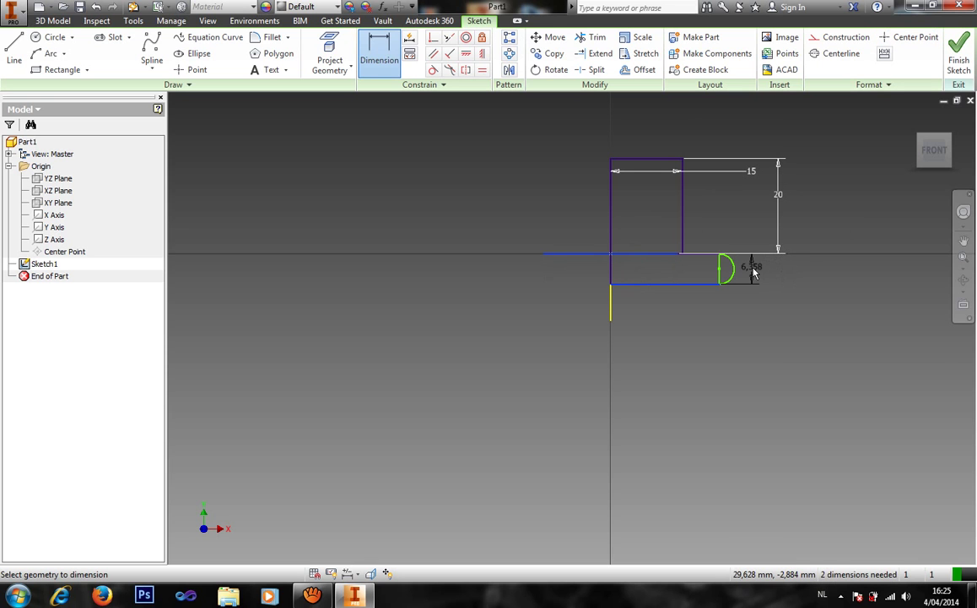
{"action": "left_click", "coordinate": [771, 271]}
{"action": "type", "text": "10"}
{"action": "key", "text": "Return"}
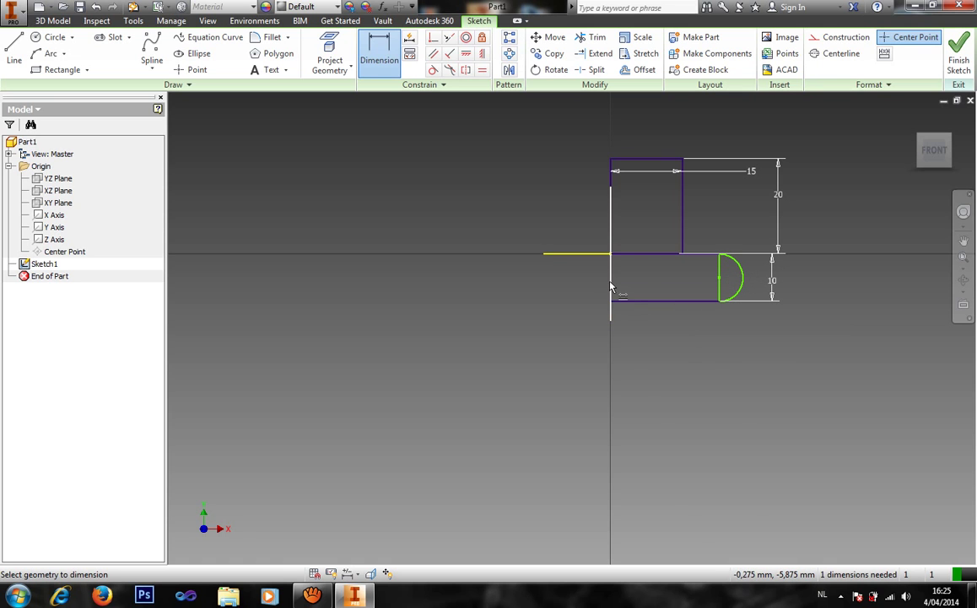
- Add a 37 mm overall length dimension from the left edge to the arc
{"action": "left_click", "coordinate": [611, 287]}
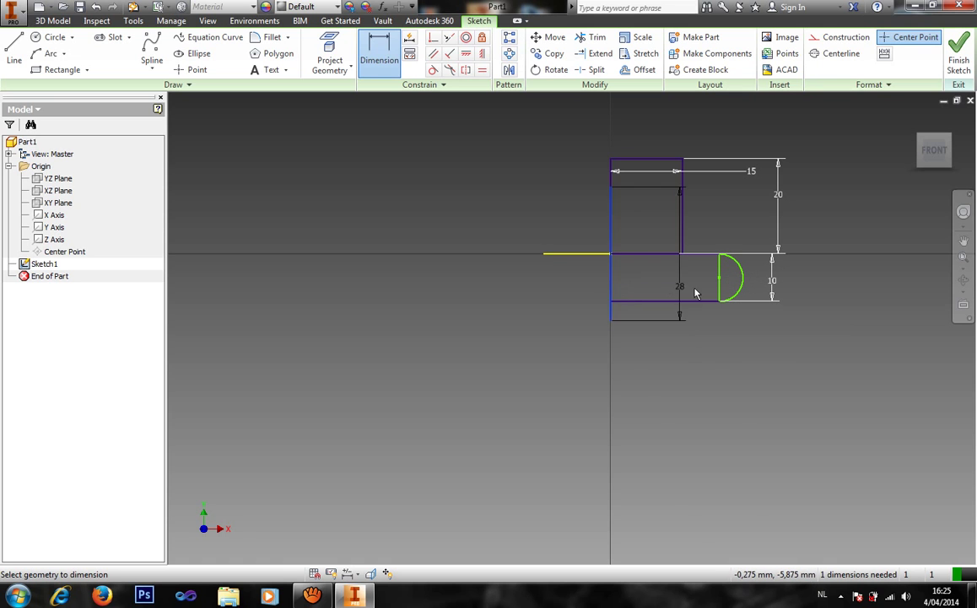
{"action": "left_click", "coordinate": [744, 284]}
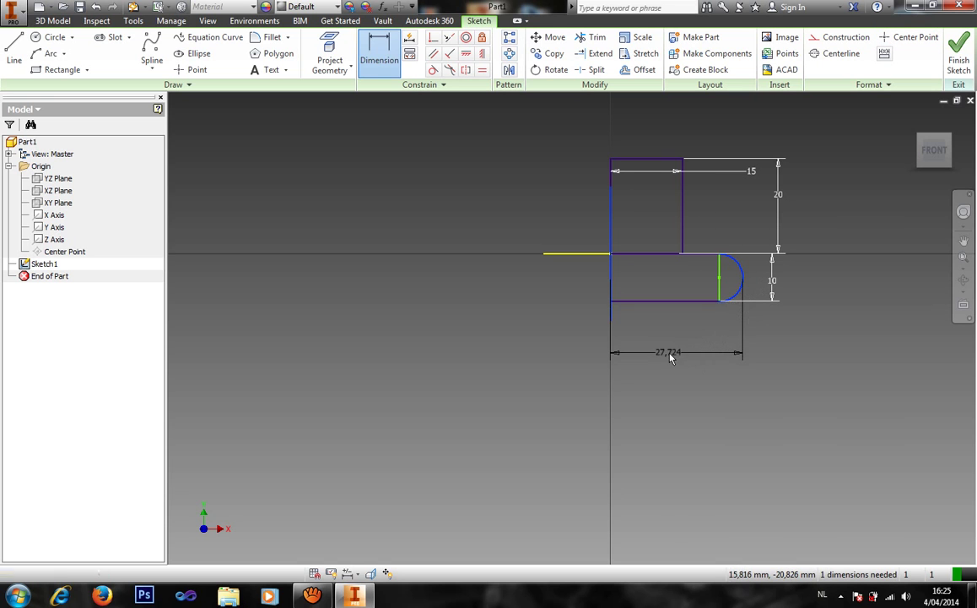
{"action": "left_click", "coordinate": [680, 356]}
{"action": "type", "text": "37"}
{"action": "key", "text": "Return"}
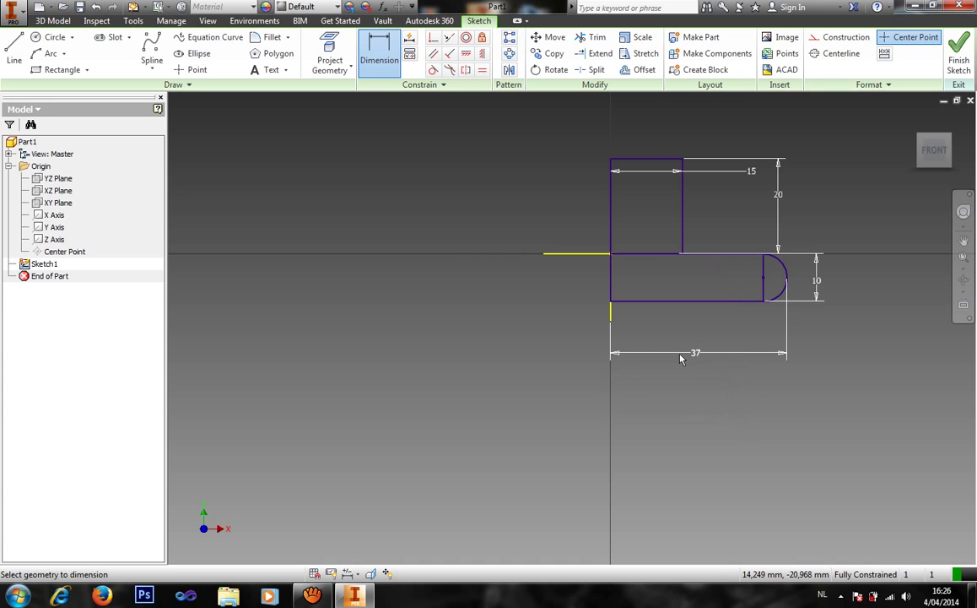
- Change the overall length dimension to 25 mm, trying 30 and 20 along the way
{"action": "left_click", "coordinate": [682, 359]}
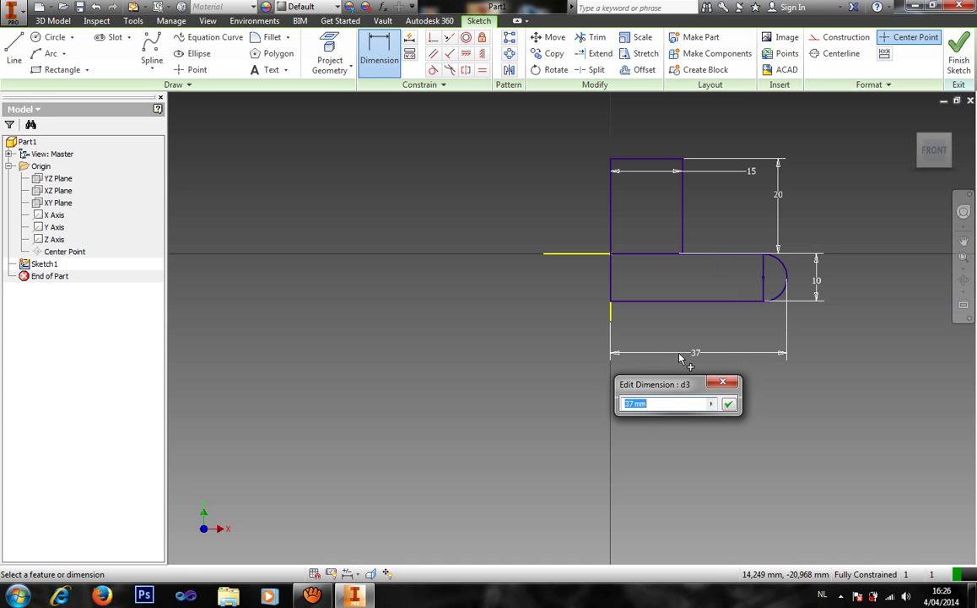
{"action": "type", "text": "30"}
{"action": "key", "text": "Return"}
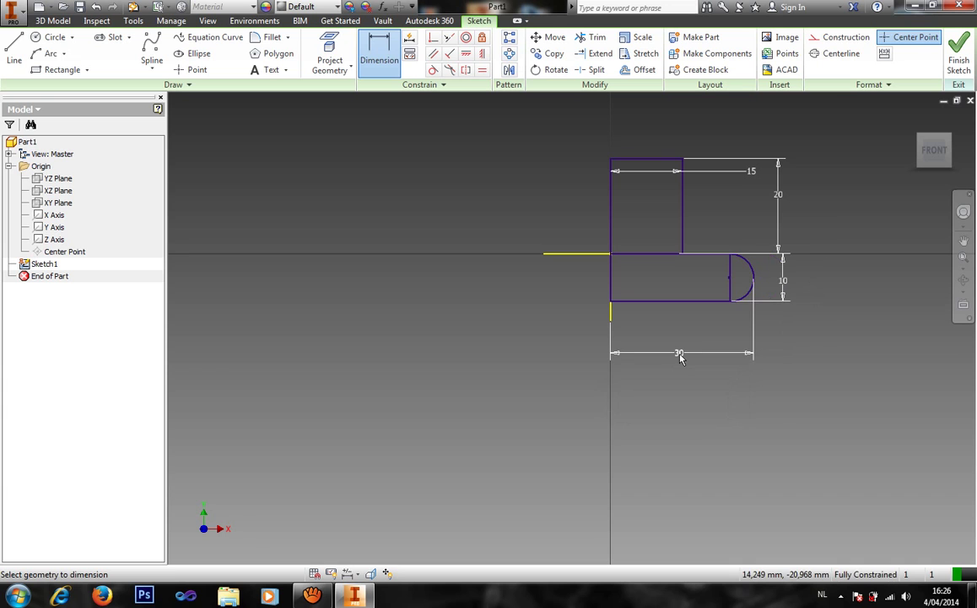
{"action": "left_click", "coordinate": [680, 355]}
{"action": "type", "text": "20"}
{"action": "key", "text": "Return"}
{"action": "left_click", "coordinate": [682, 359]}
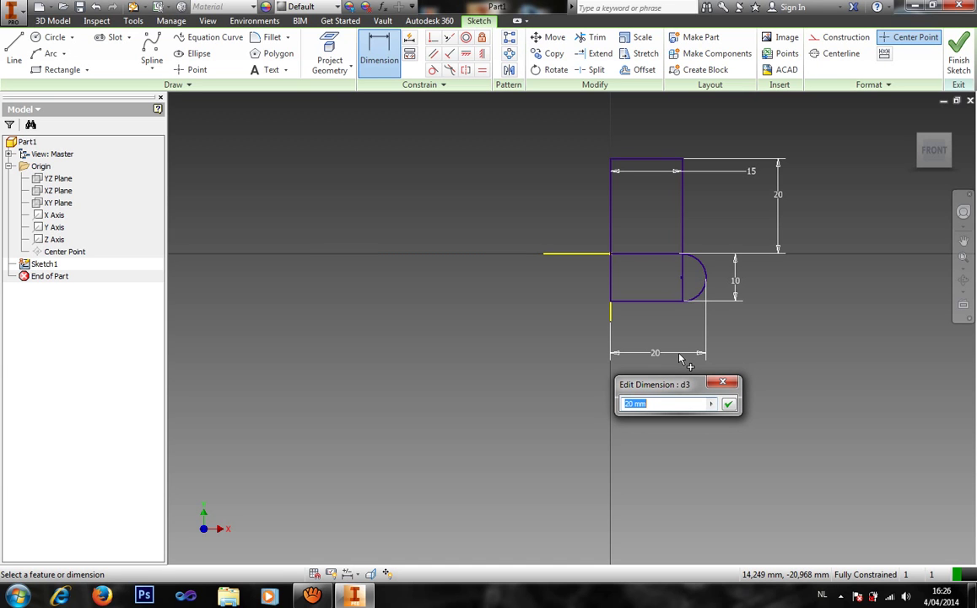
{"action": "type", "text": "25"}
{"action": "key", "text": "Return"}
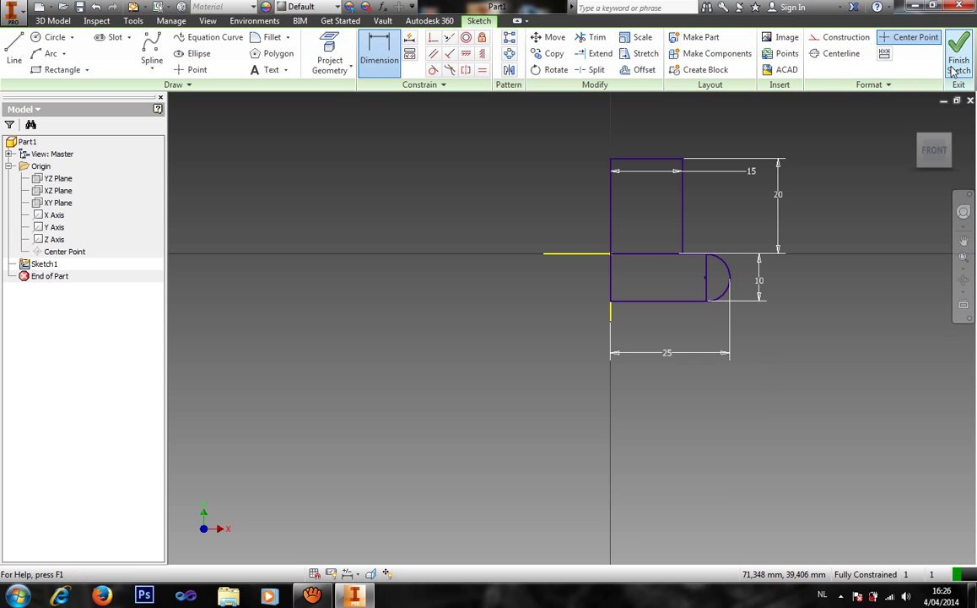
- Finish the sketch and start a revolve with all three profile regions selected
{"action": "left_click", "coordinate": [957, 61]}
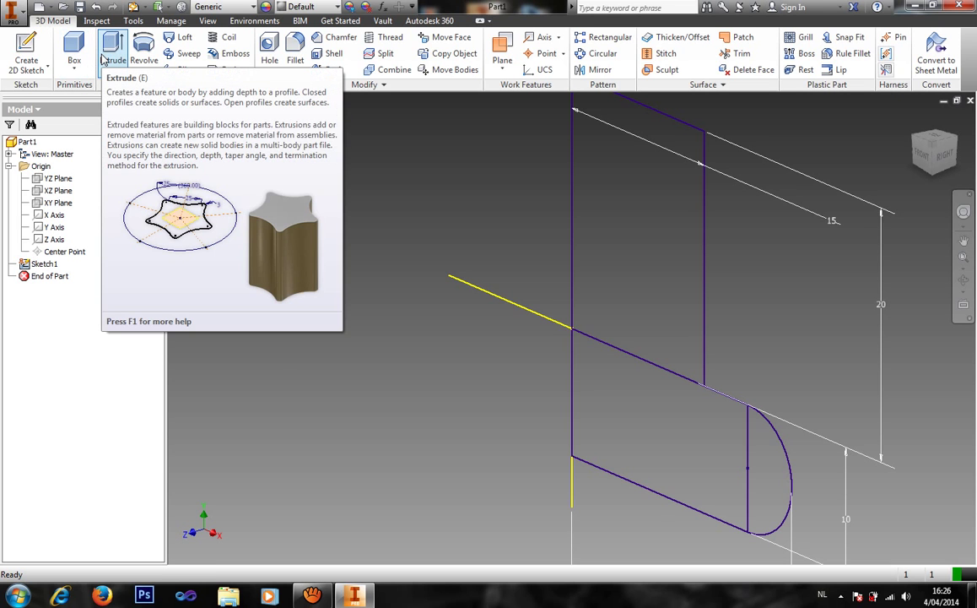
{"action": "left_click", "coordinate": [143, 53]}
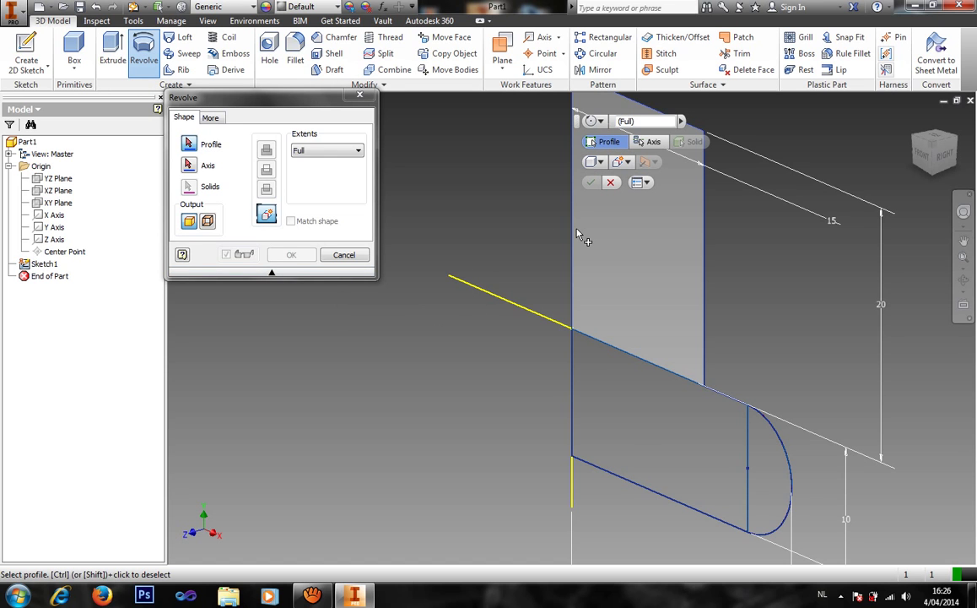
{"action": "left_click", "coordinate": [606, 325]}
{"action": "left_click", "coordinate": [617, 404]}
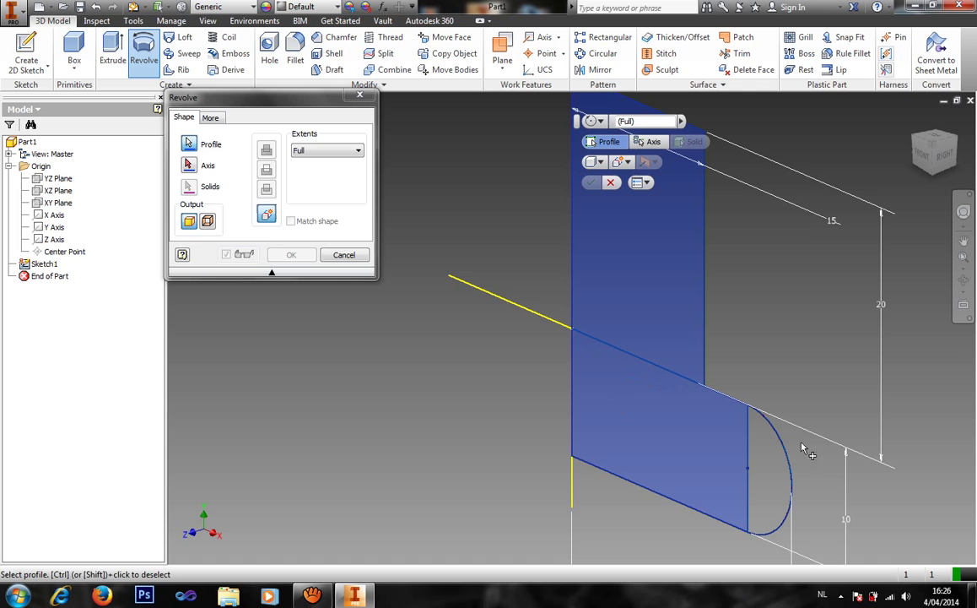
{"action": "left_click", "coordinate": [775, 483]}
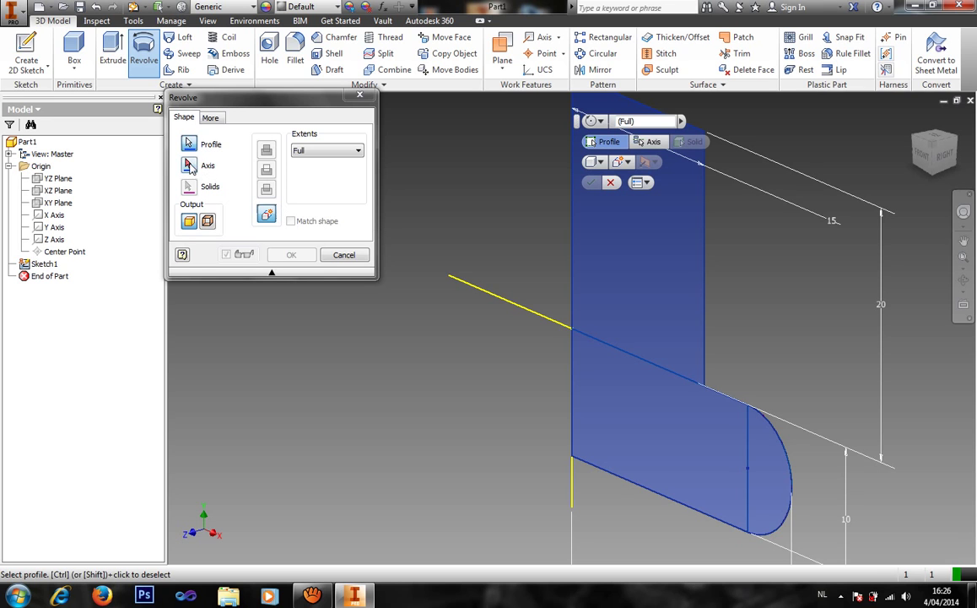
- Use the Y Axis as the revolve axis with Full 360° extents
{"action": "left_click", "coordinate": [189, 166]}
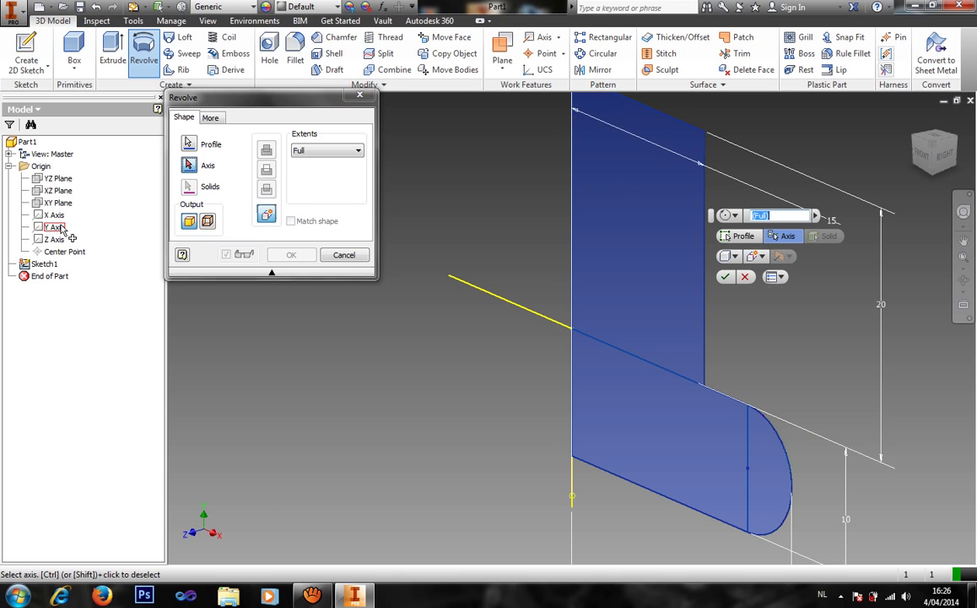
{"action": "left_click", "coordinate": [59, 228]}
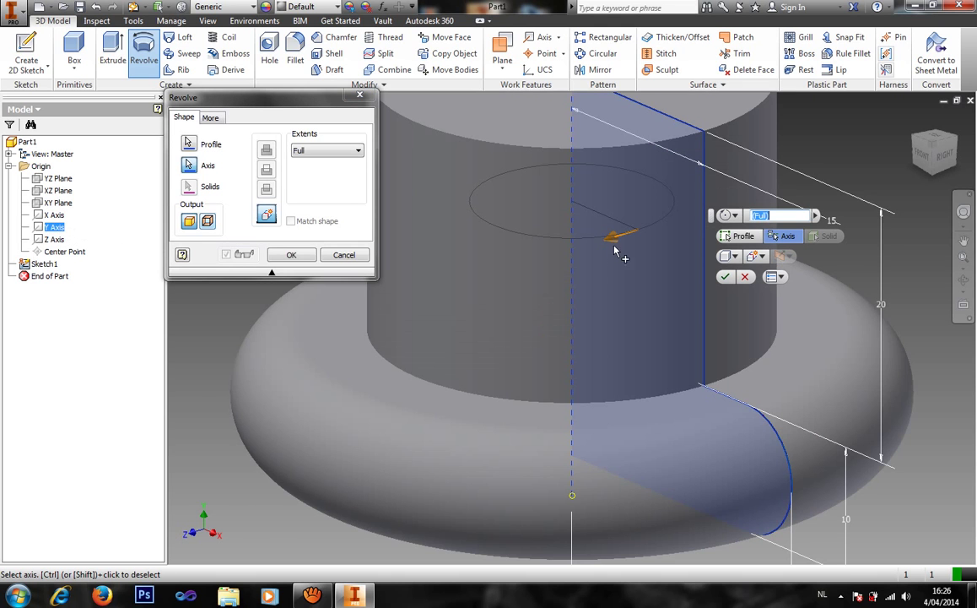
{"action": "scroll", "coordinate": [482, 456], "scroll_direction": "down", "scroll_amount": 3}
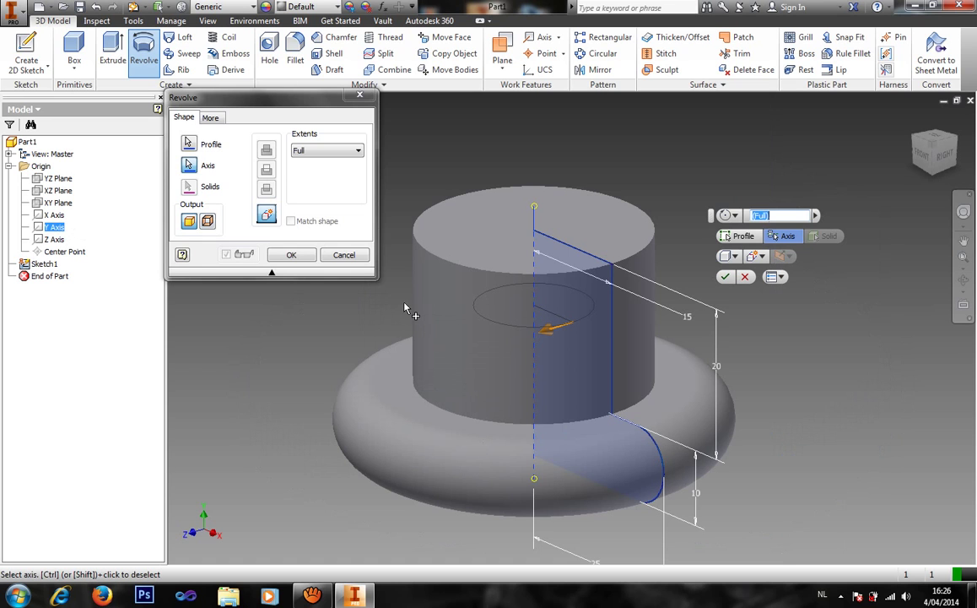
{"action": "left_click", "coordinate": [336, 149]}
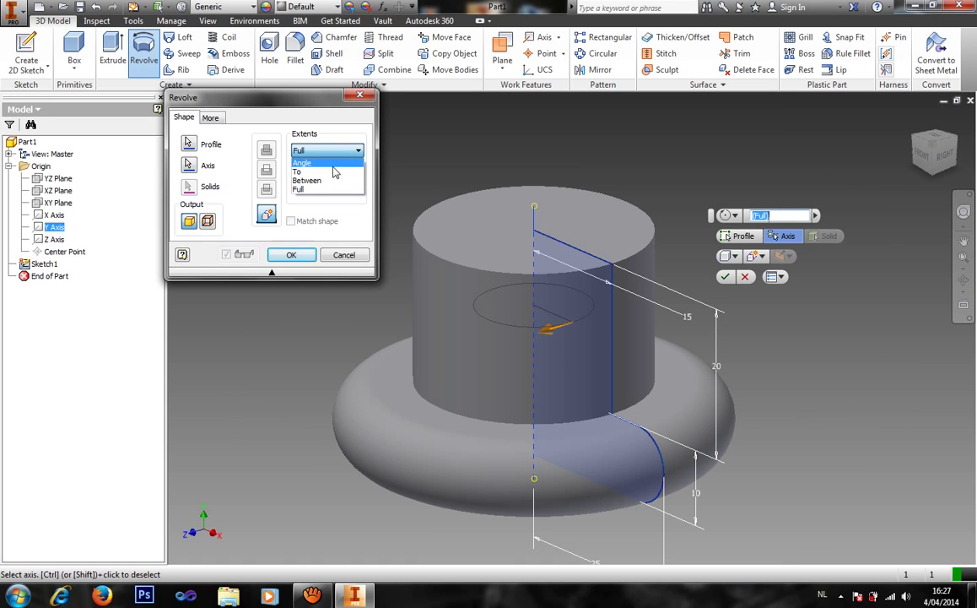
{"action": "left_click", "coordinate": [333, 164]}
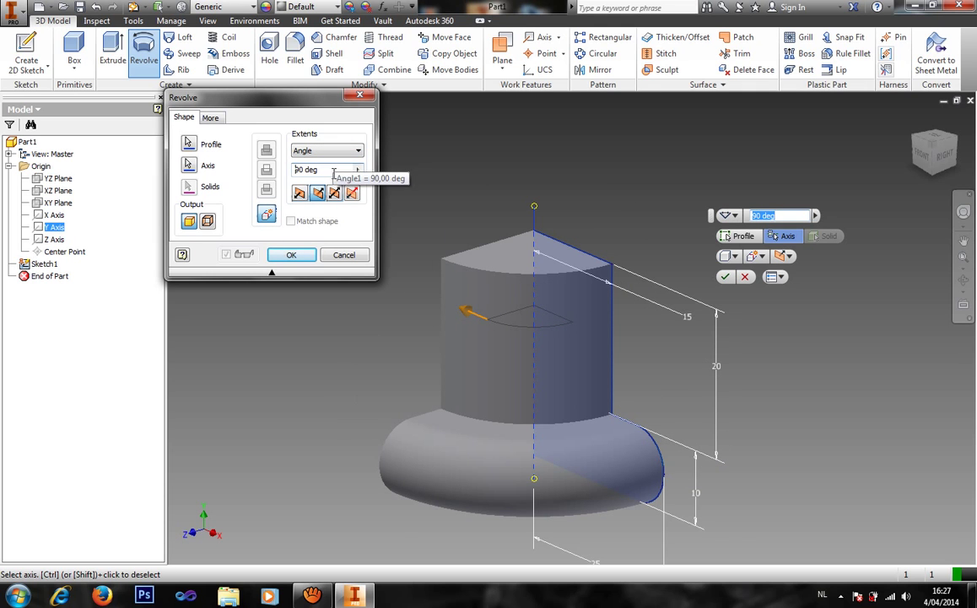
{"action": "left_click", "coordinate": [329, 150]}
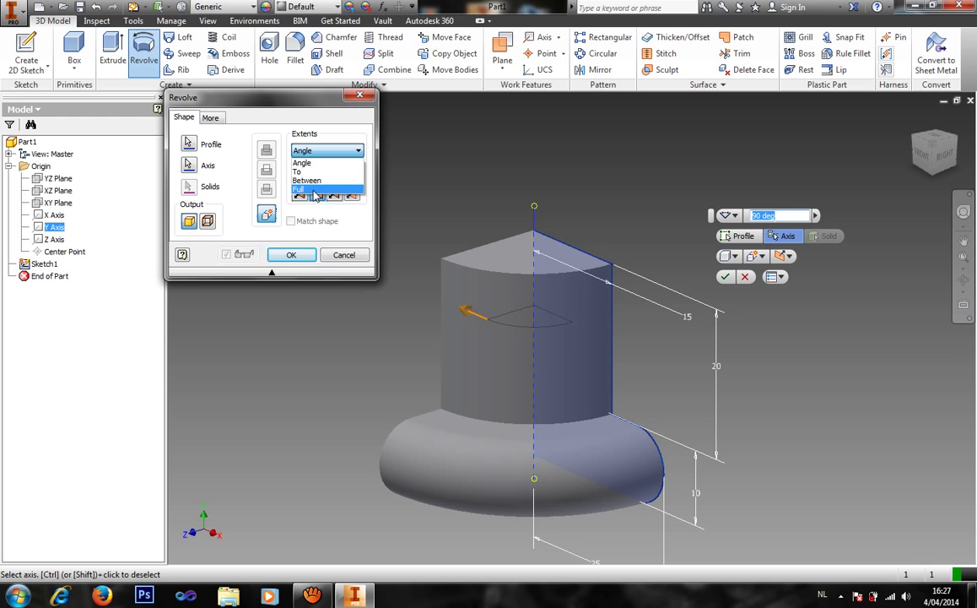
{"action": "left_click", "coordinate": [314, 192]}
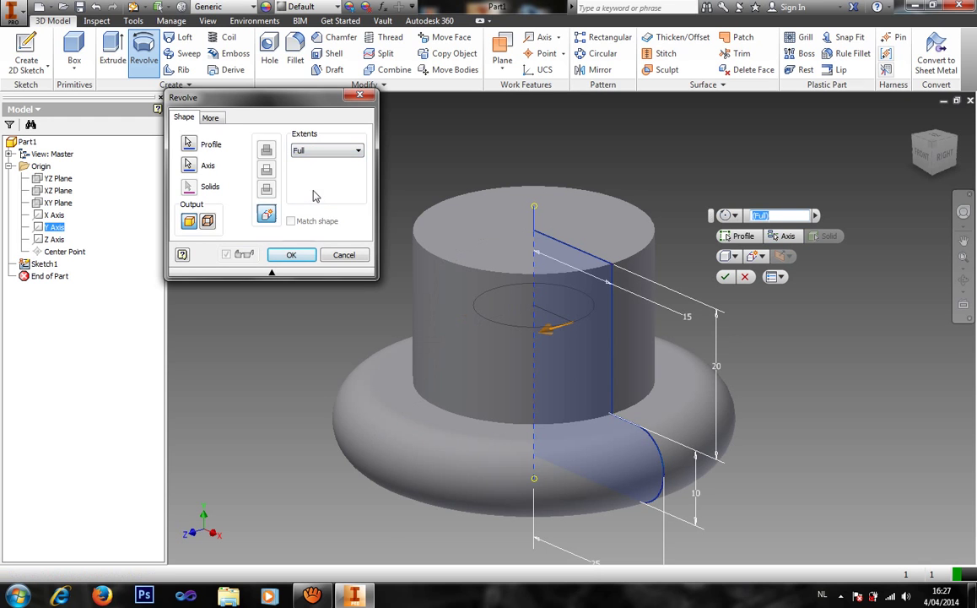
- Confirm the revolve and switch the visual style to Shaded with Edges
{"action": "left_click", "coordinate": [291, 255]}
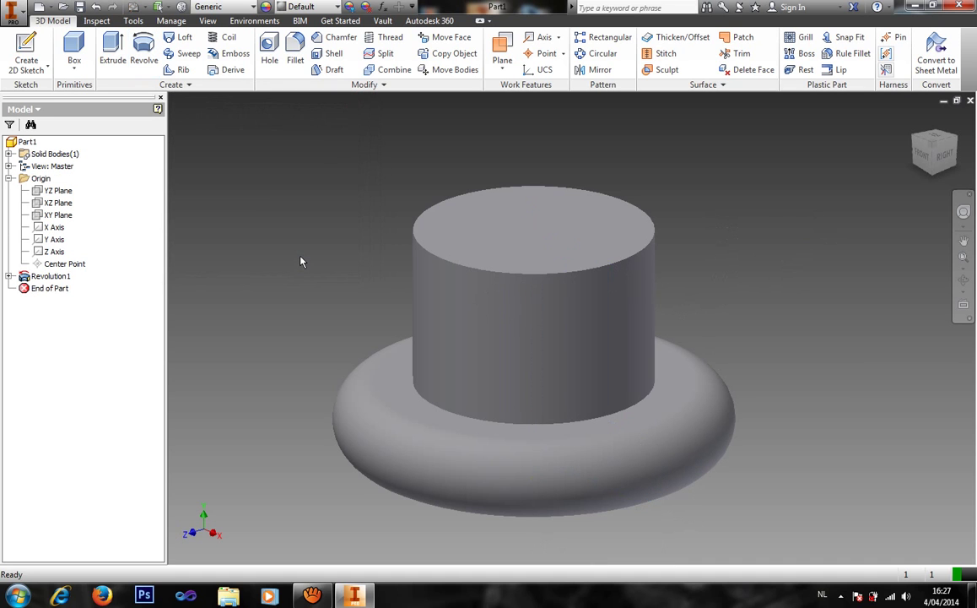
{"action": "left_click", "coordinate": [207, 20]}
{"action": "left_click", "coordinate": [153, 52]}
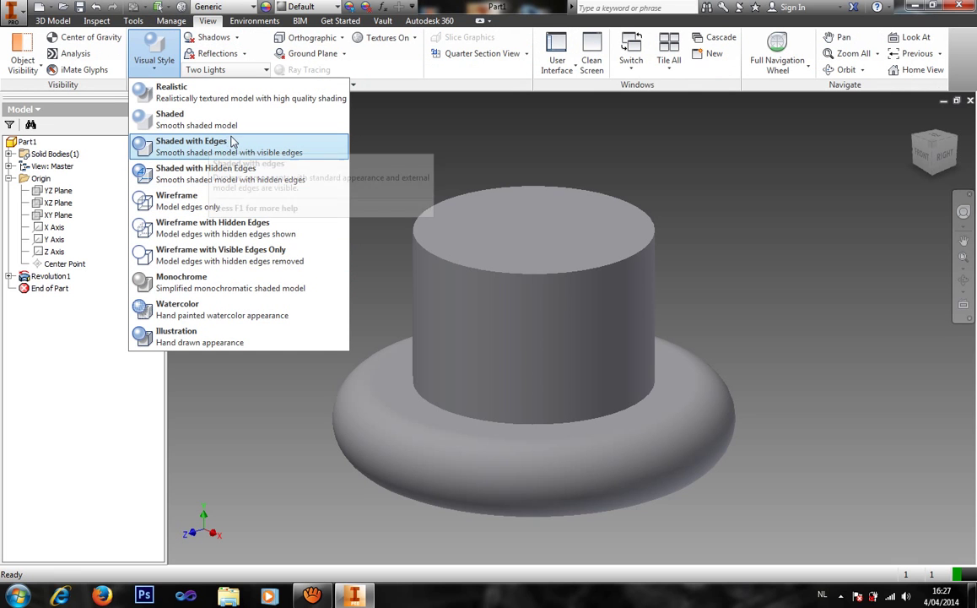
{"action": "left_click", "coordinate": [234, 160]}
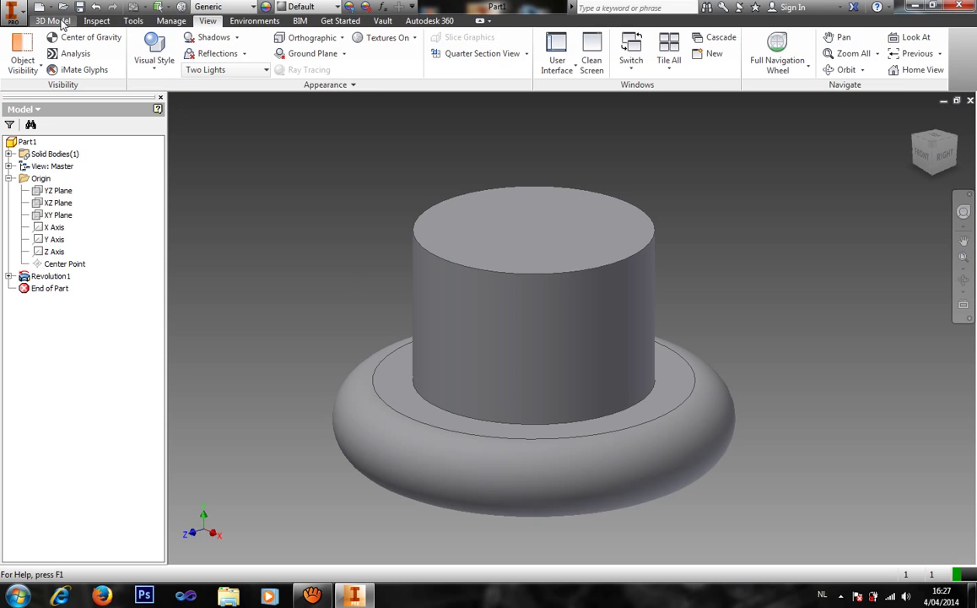
{"action": "left_click", "coordinate": [52, 20]}
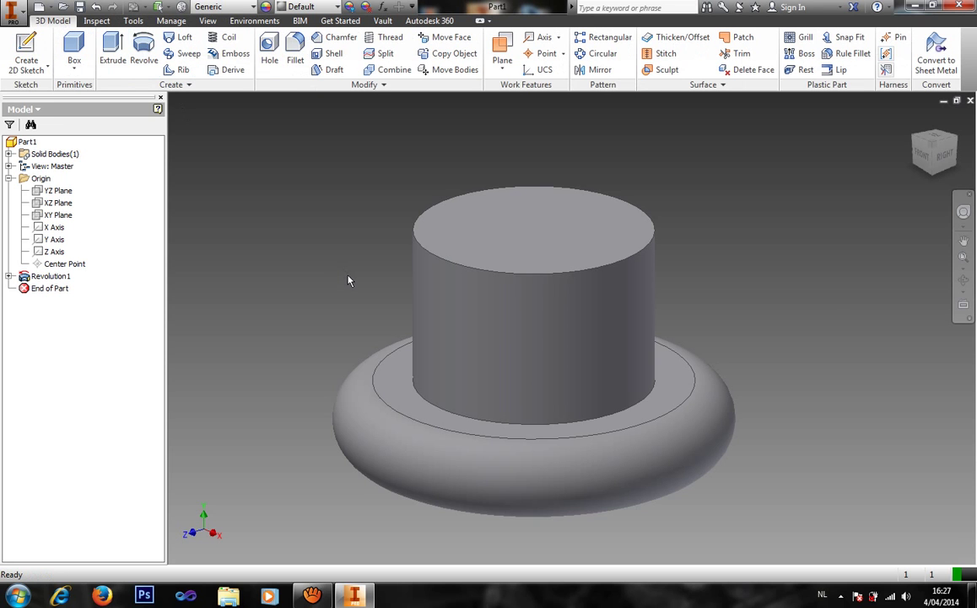
{"action": "left_click", "coordinate": [590, 236]}
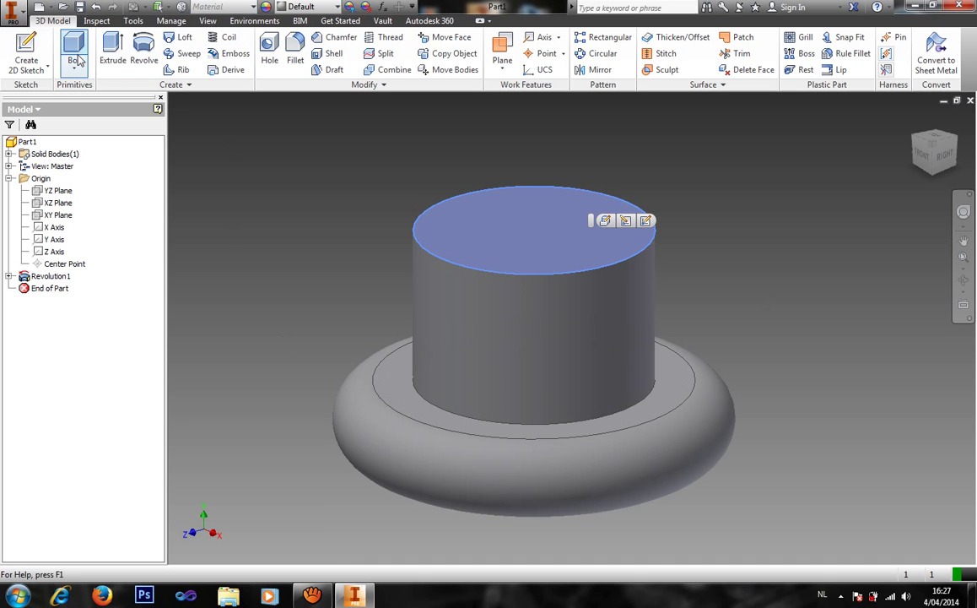
- Undo the top-face sketch and start Sketch2 on the XY Plane from the home view
{"action": "left_click", "coordinate": [36, 49]}
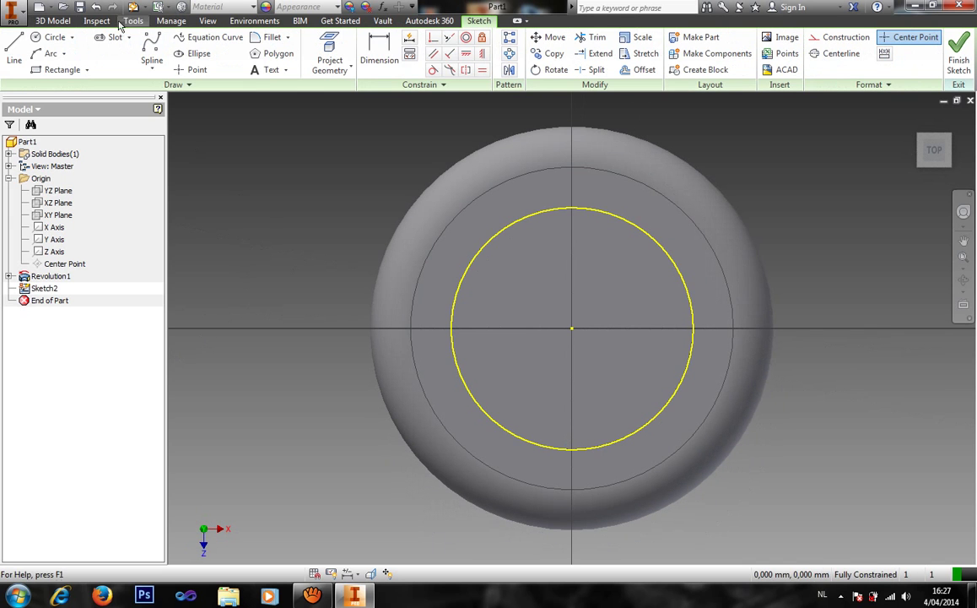
{"action": "left_click", "coordinate": [97, 6]}
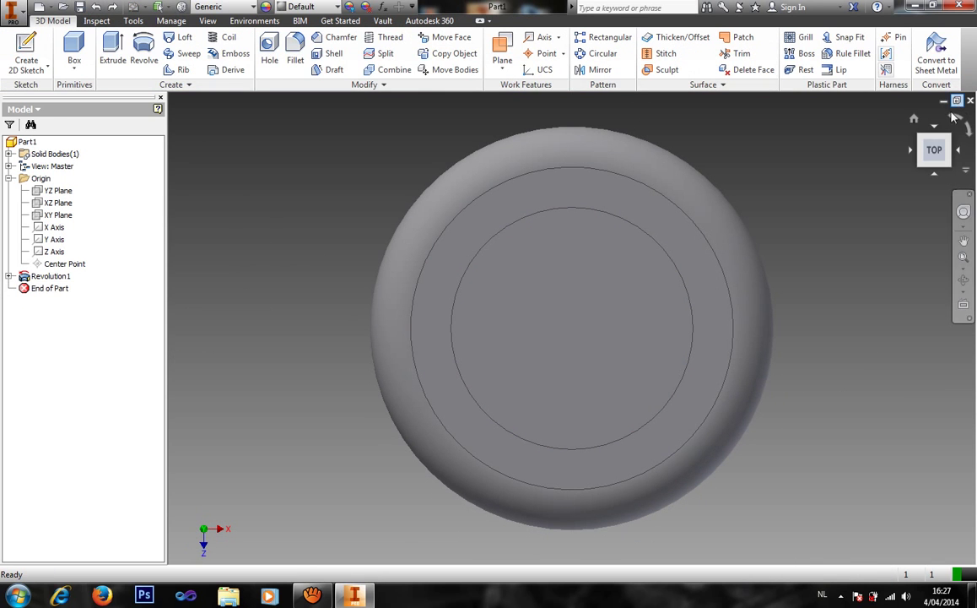
{"action": "left_click", "coordinate": [947, 165]}
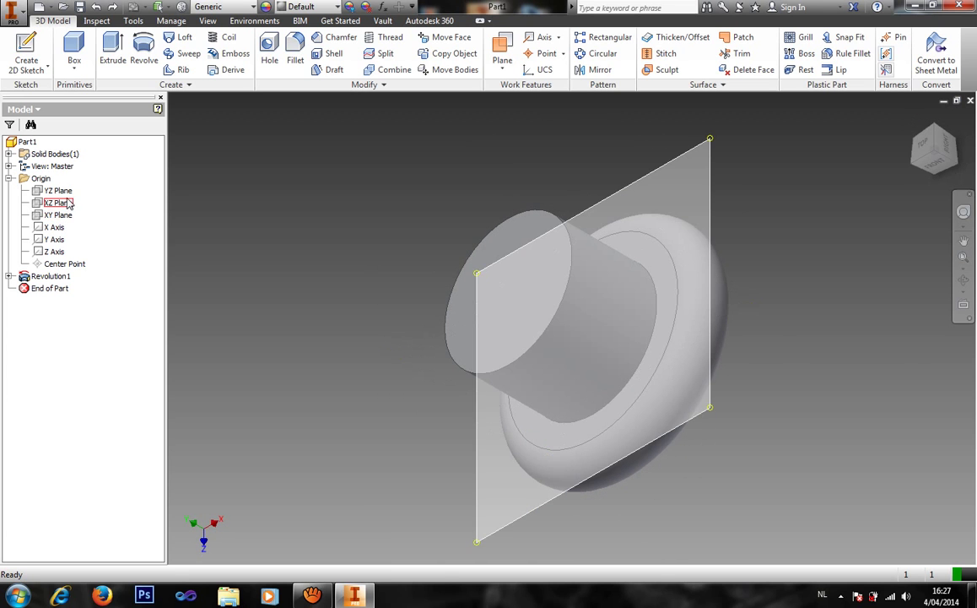
{"action": "left_click", "coordinate": [59, 216]}
{"action": "left_click", "coordinate": [26, 52]}
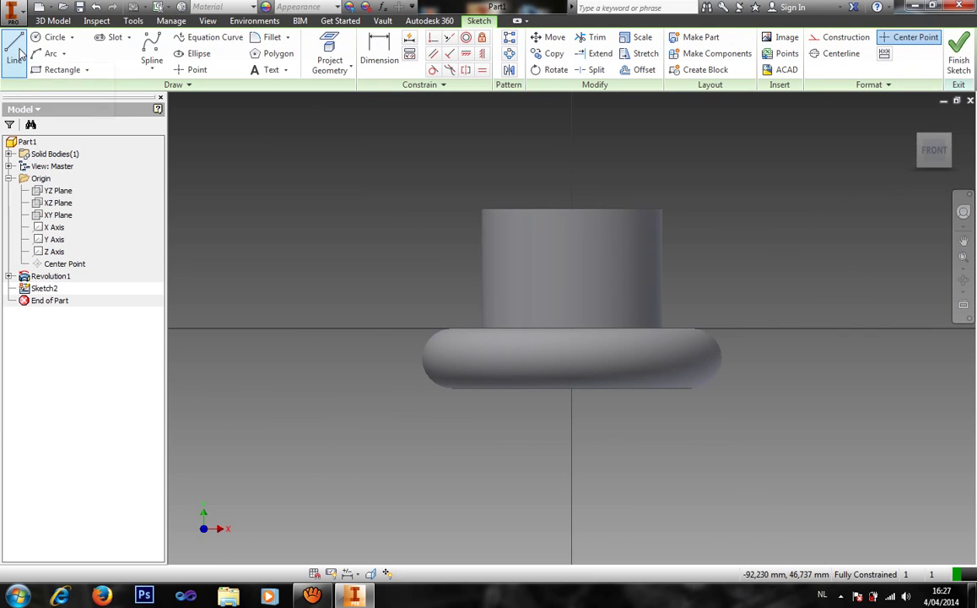
- Return to the Front view and switch the visual style to Wireframe
{"action": "mouse_move", "coordinate": [937, 142]}
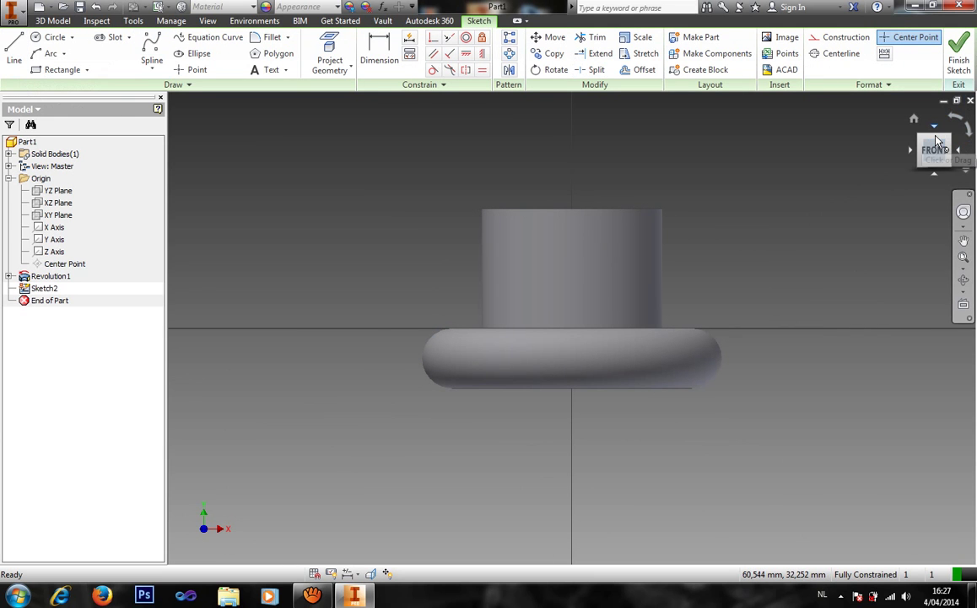
{"action": "left_click", "coordinate": [937, 144]}
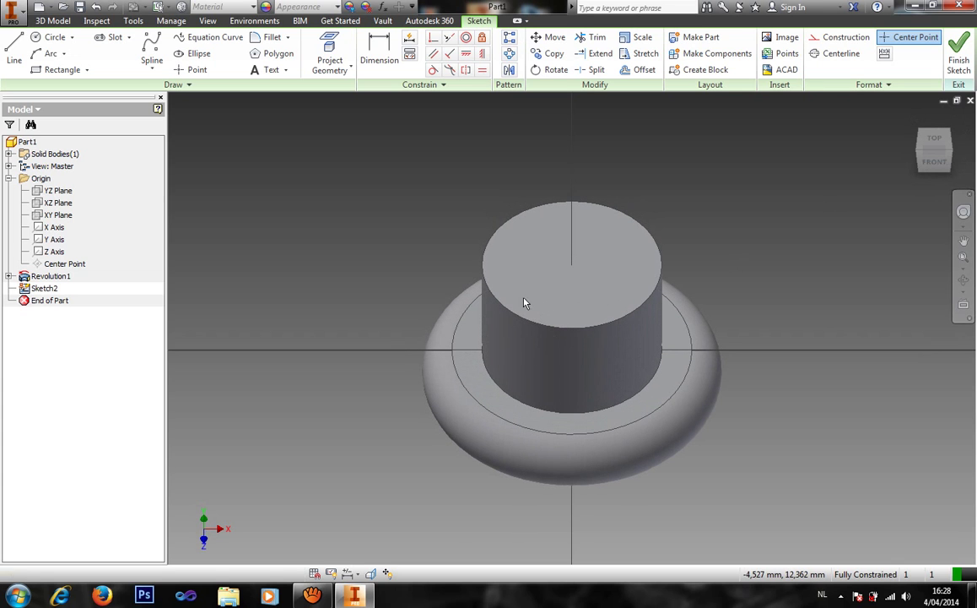
{"action": "left_click", "coordinate": [941, 161]}
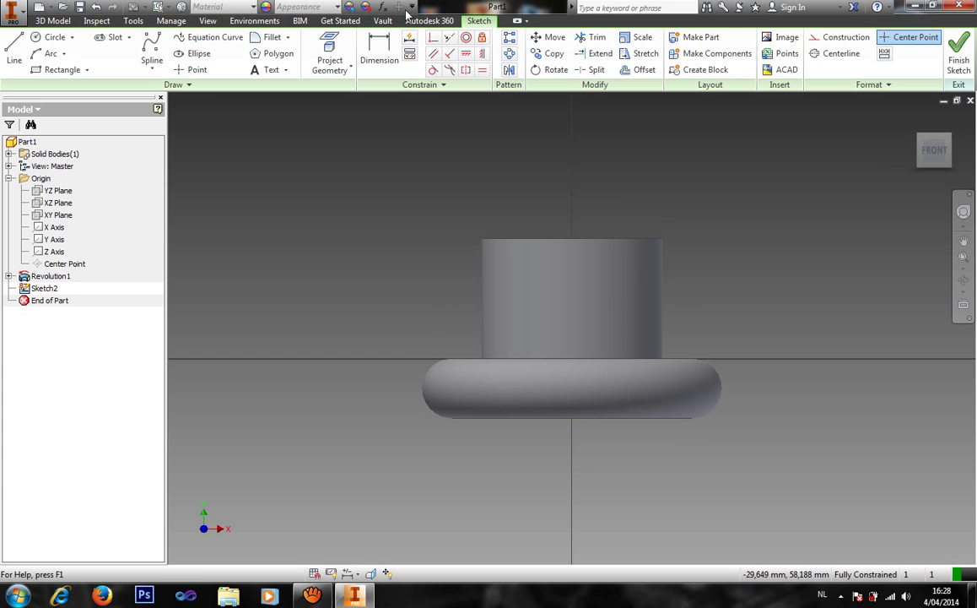
{"action": "left_click", "coordinate": [208, 21]}
{"action": "left_click", "coordinate": [166, 54]}
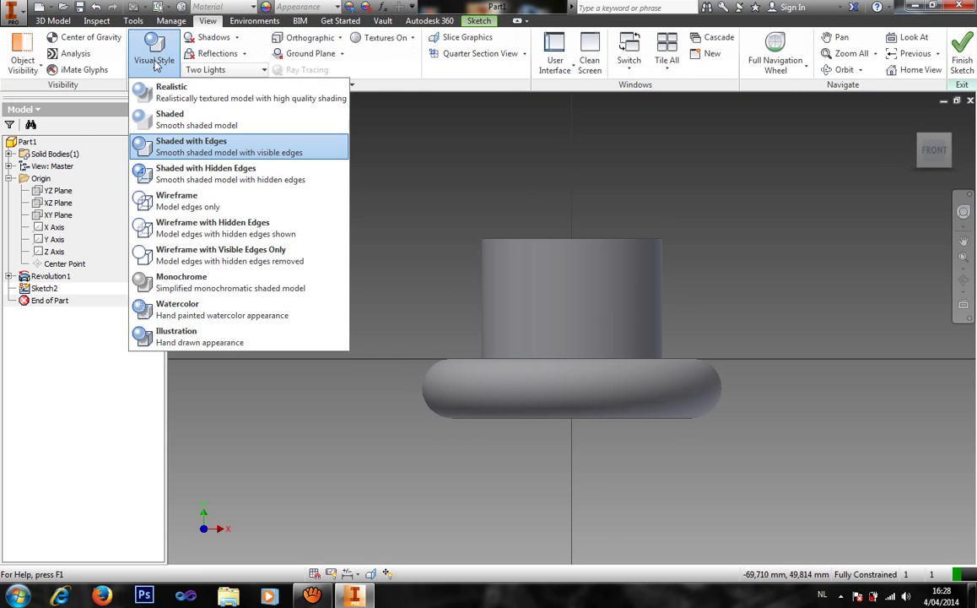
{"action": "left_click", "coordinate": [194, 203]}
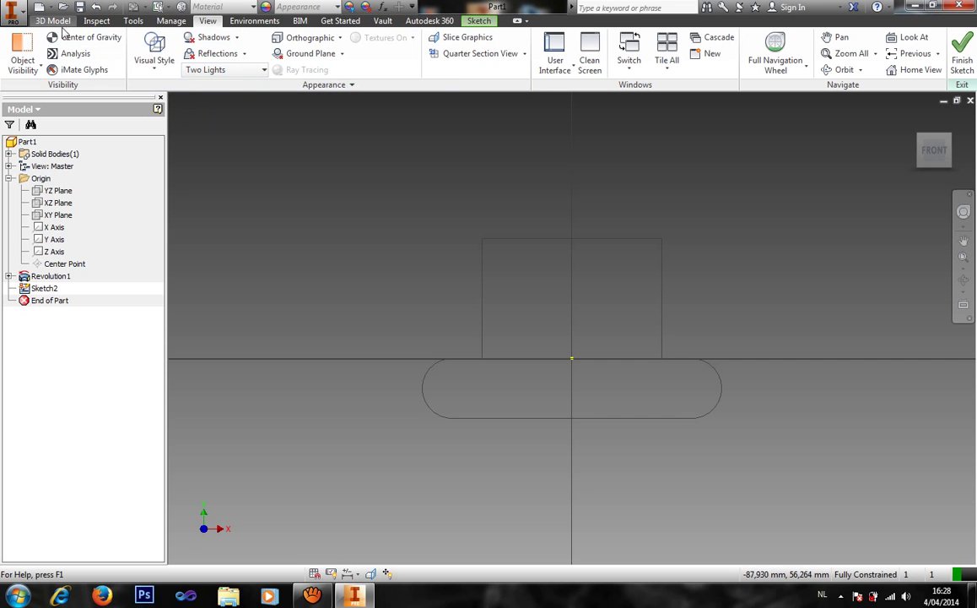
- Project the X Axis and Y Axis into Sketch2
{"action": "left_click", "coordinate": [478, 20]}
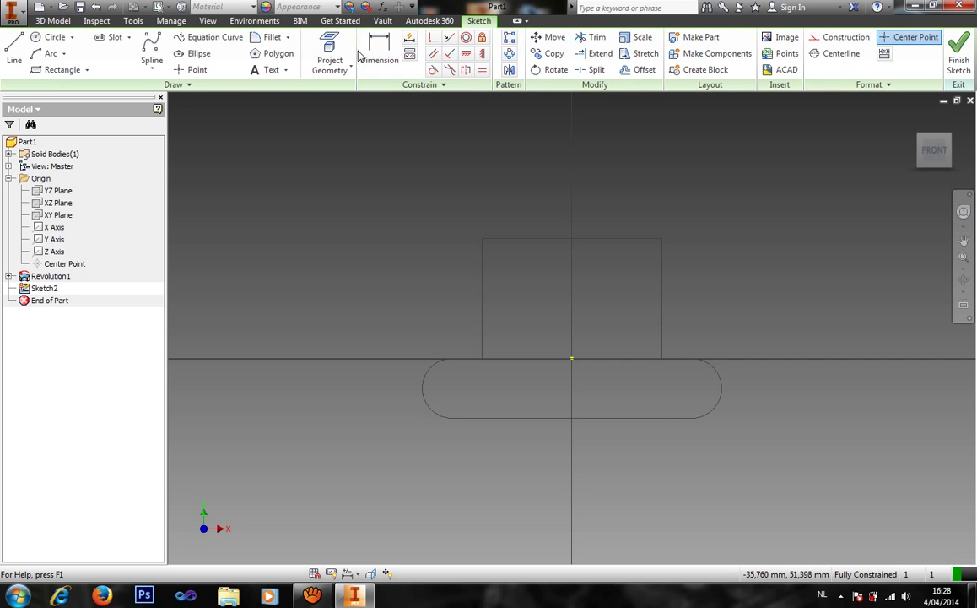
{"action": "left_click", "coordinate": [342, 45]}
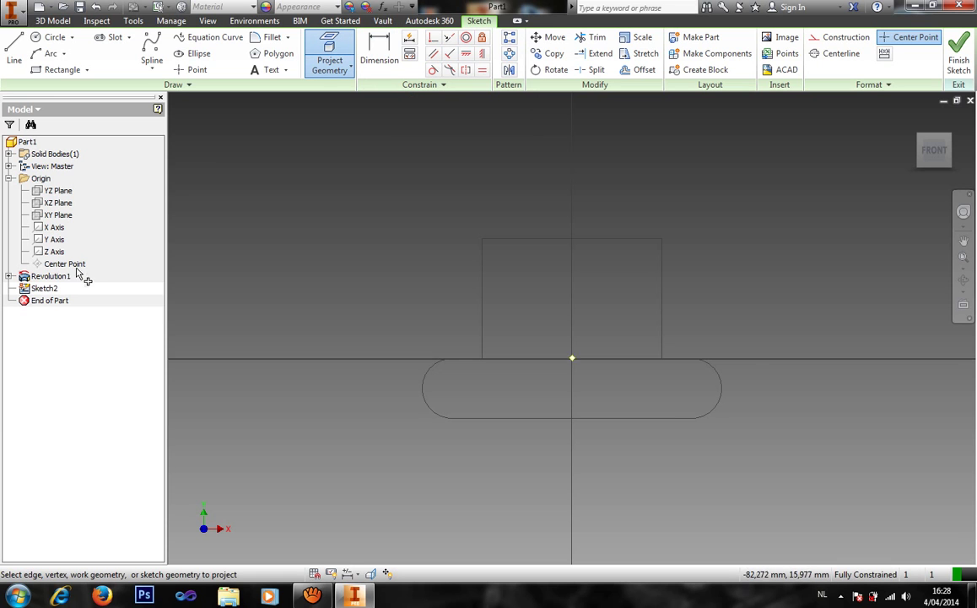
{"action": "left_click", "coordinate": [59, 233]}
{"action": "left_click", "coordinate": [80, 247]}
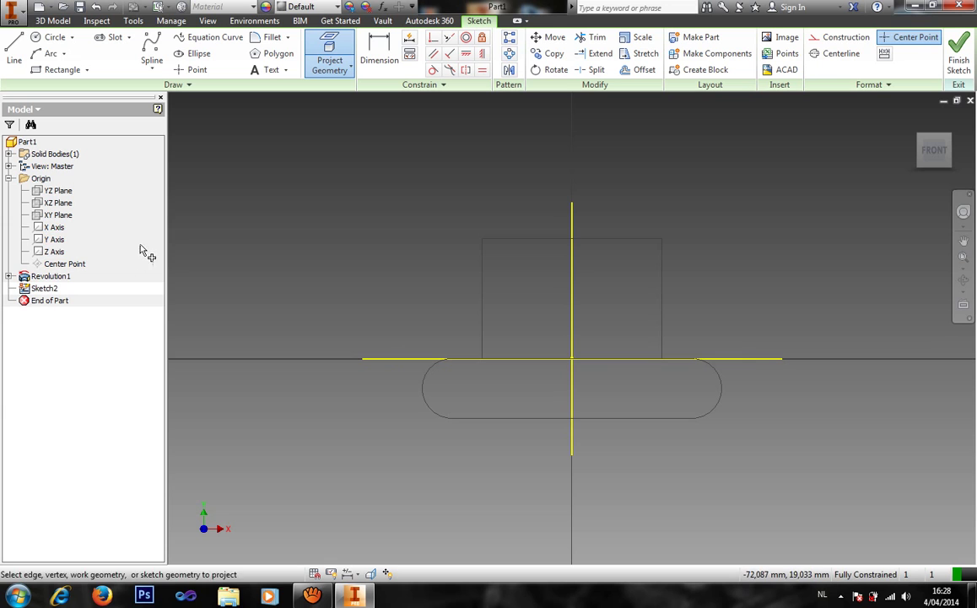
- Project the rectangle's edges and the slot's bottom edge and both arcs into Sketch2
{"action": "left_click", "coordinate": [550, 242]}
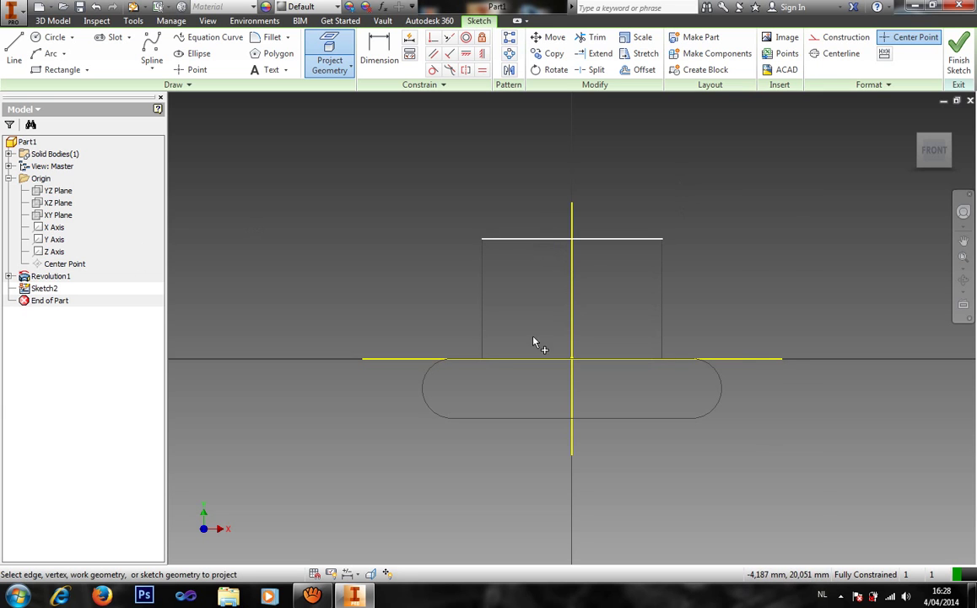
{"action": "left_click", "coordinate": [518, 423]}
{"action": "left_click", "coordinate": [485, 328]}
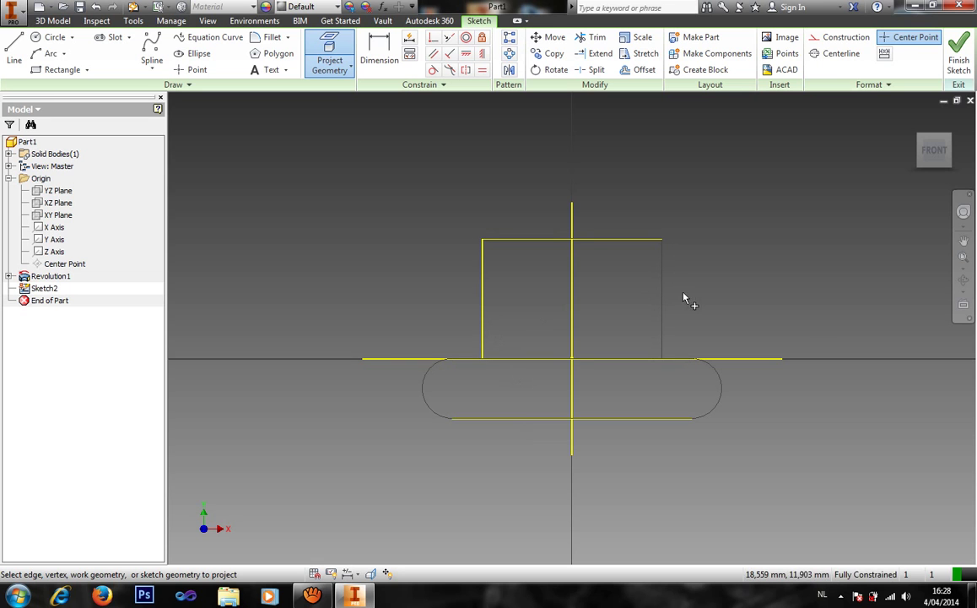
{"action": "left_click", "coordinate": [664, 322]}
{"action": "left_click", "coordinate": [723, 394]}
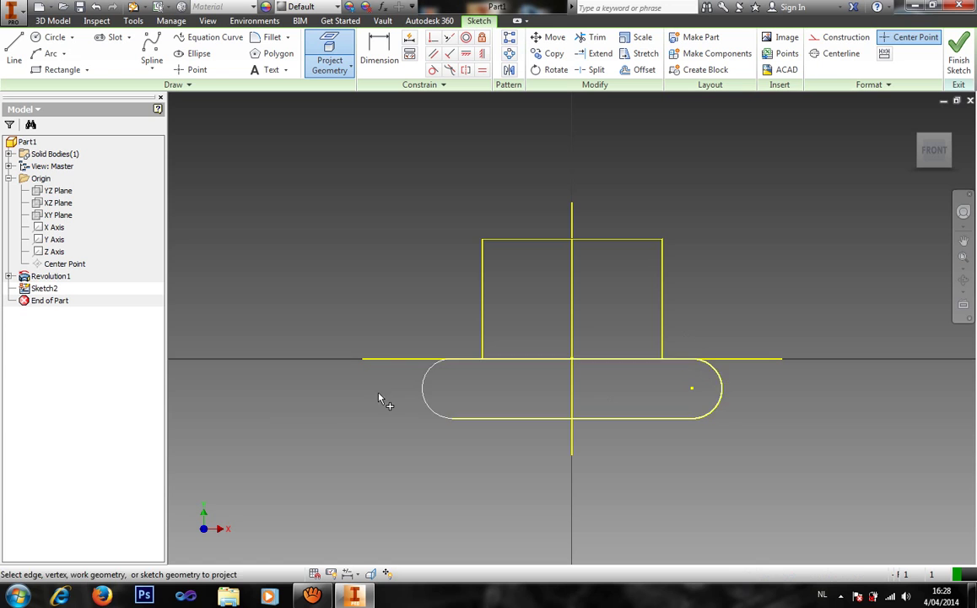
{"action": "left_click", "coordinate": [428, 404]}
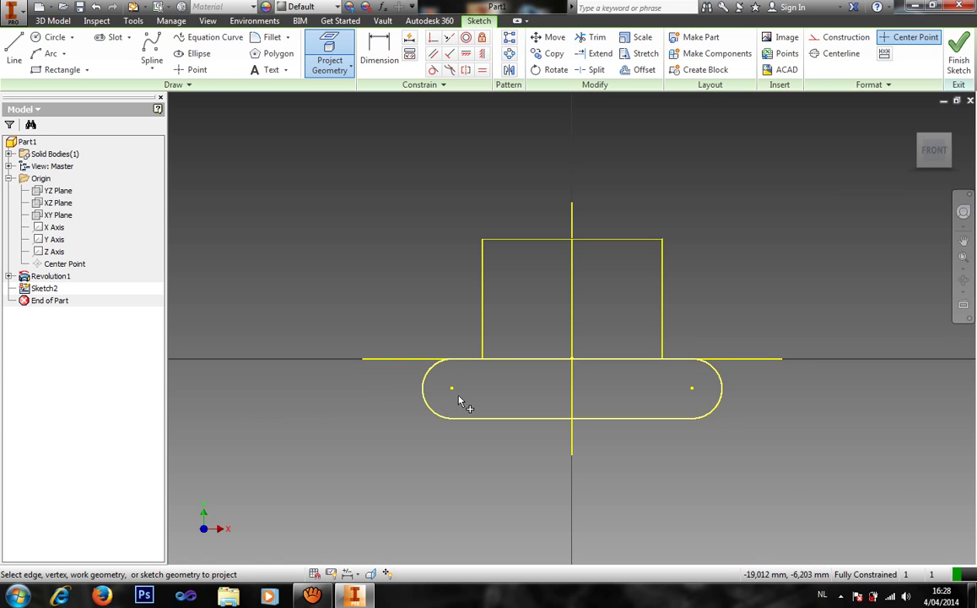
{"action": "left_click", "coordinate": [641, 279]}
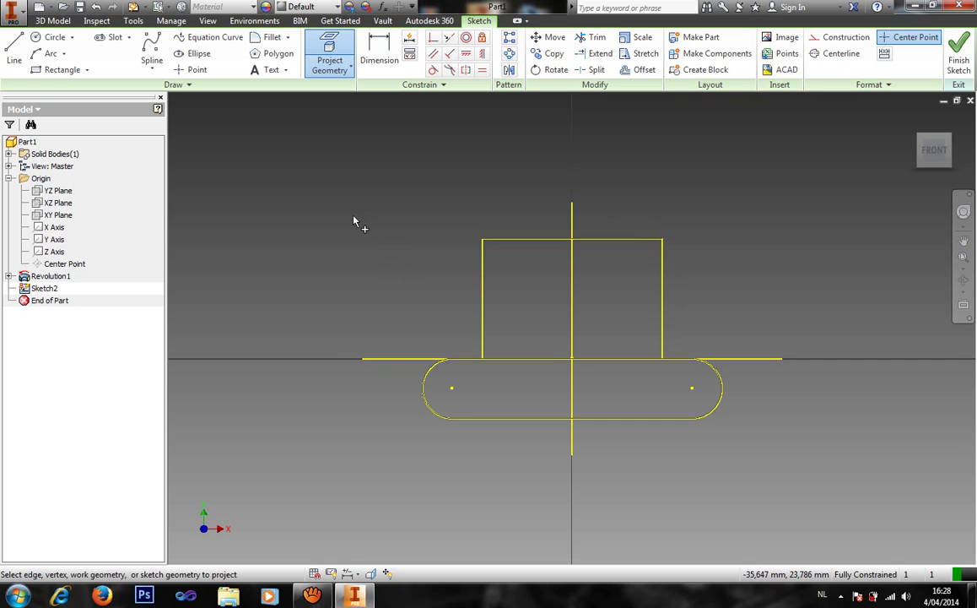
{"action": "left_click", "coordinate": [61, 69]}
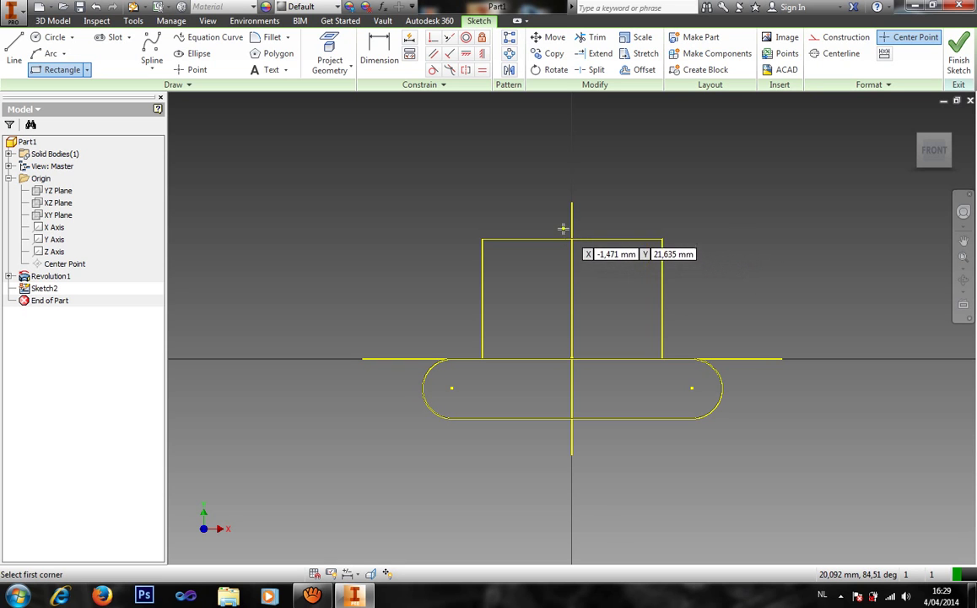
- Draw a rectangle from the top edge at the Y axis to the slot bottom, dimension it 7.5 mm wide, and finish the sketch
{"action": "left_click", "coordinate": [573, 240]}
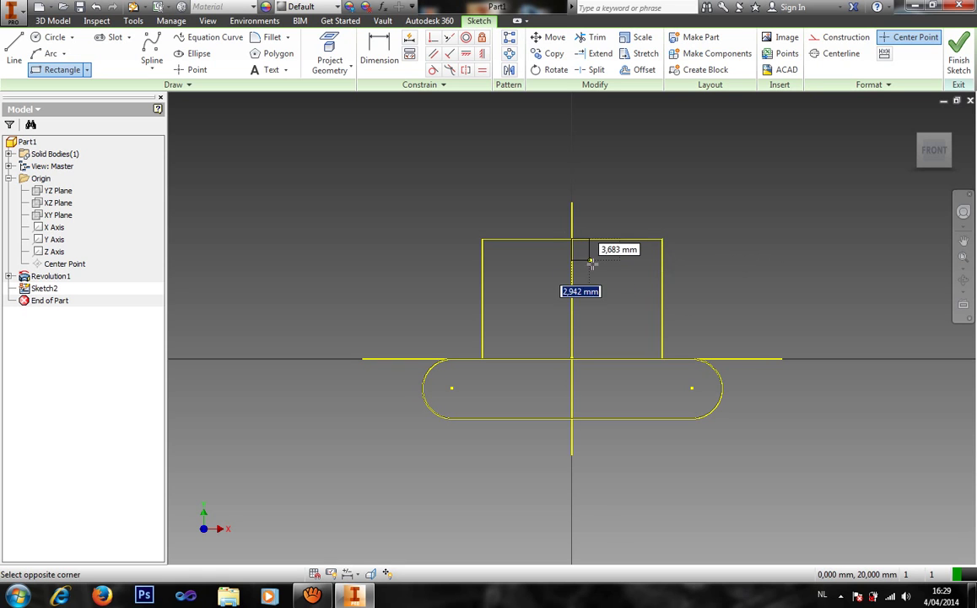
{"action": "left_click", "coordinate": [603, 417]}
{"action": "key", "text": "d"}
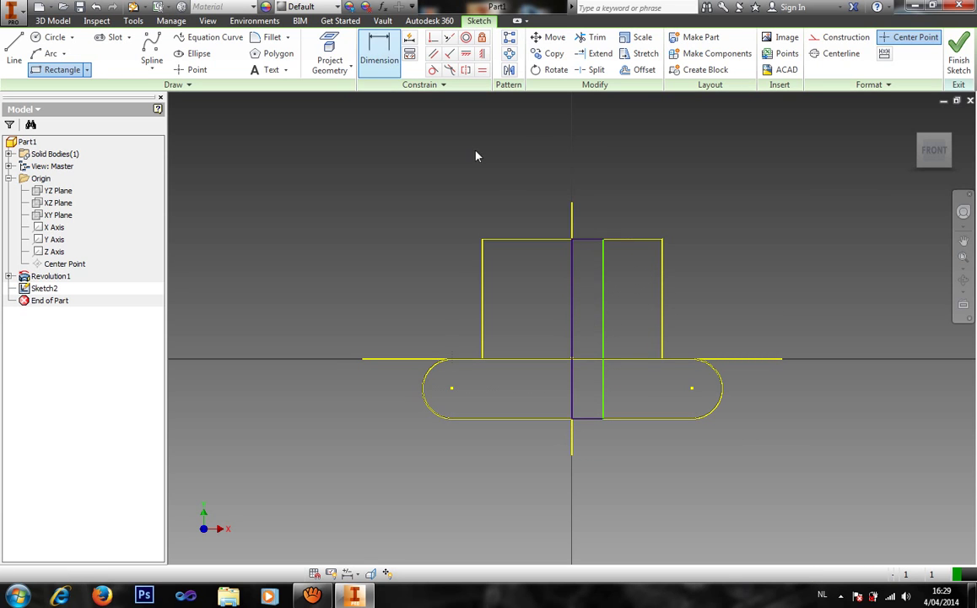
{"action": "left_click", "coordinate": [574, 303]}
{"action": "left_click", "coordinate": [602, 303]}
{"action": "left_click", "coordinate": [654, 175]}
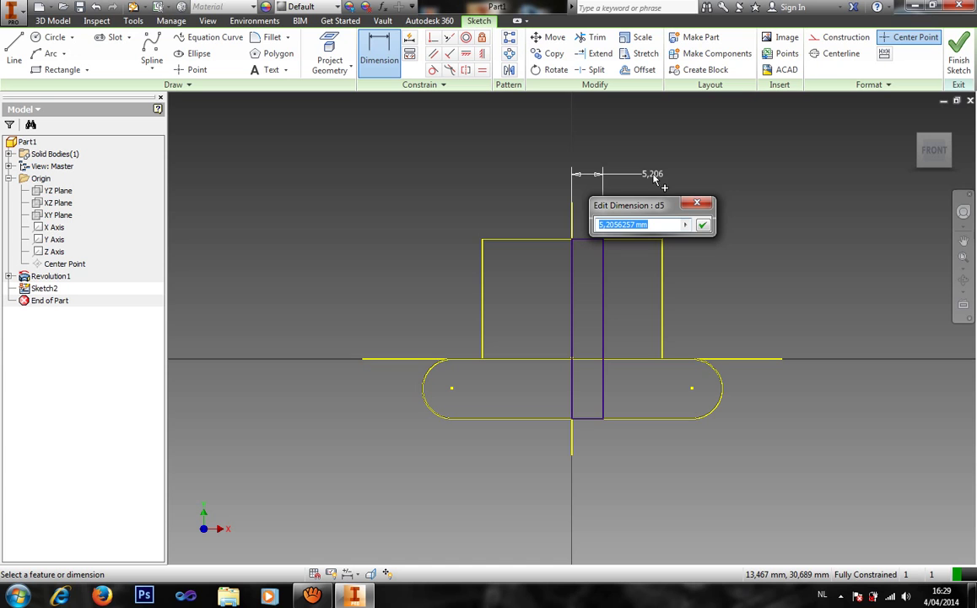
{"action": "type", "text": "7.5"}
{"action": "key", "text": "Return"}
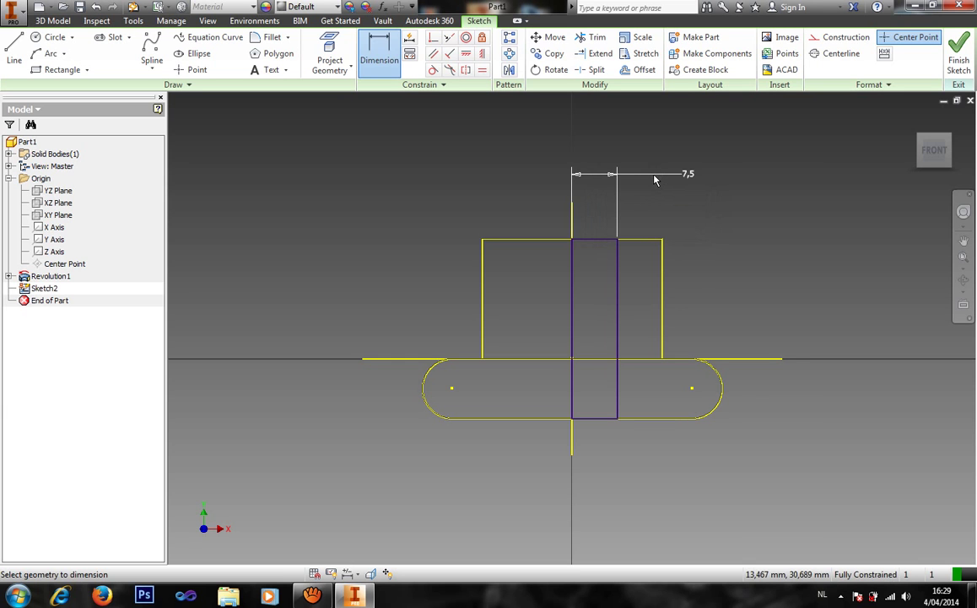
{"action": "left_click", "coordinate": [962, 59]}
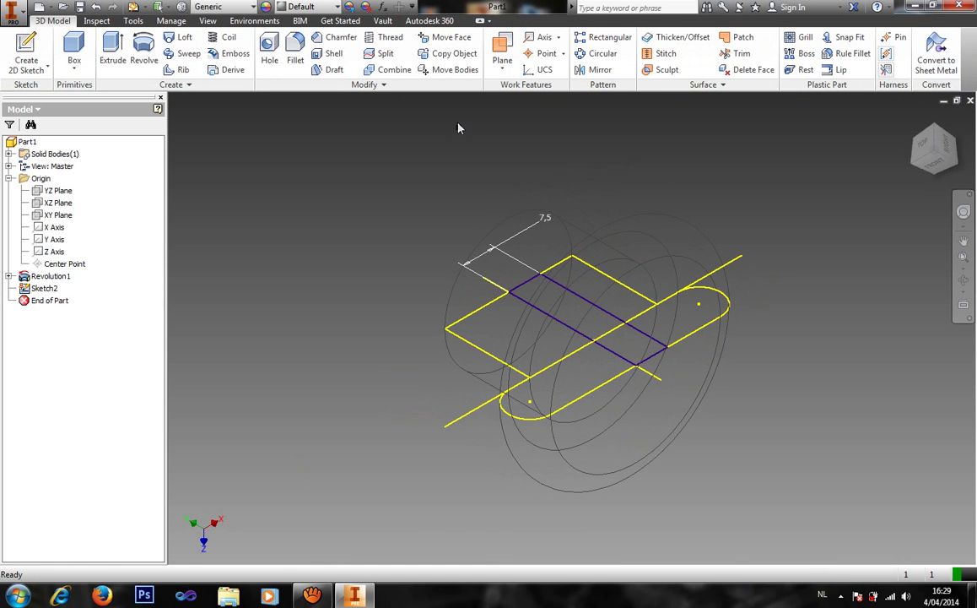
- Revolve the narrow rectangle as a full cut around the Y Axis, boring a 15 mm hole through the hat
{"action": "left_click", "coordinate": [923, 166]}
{"action": "left_click", "coordinate": [953, 156]}
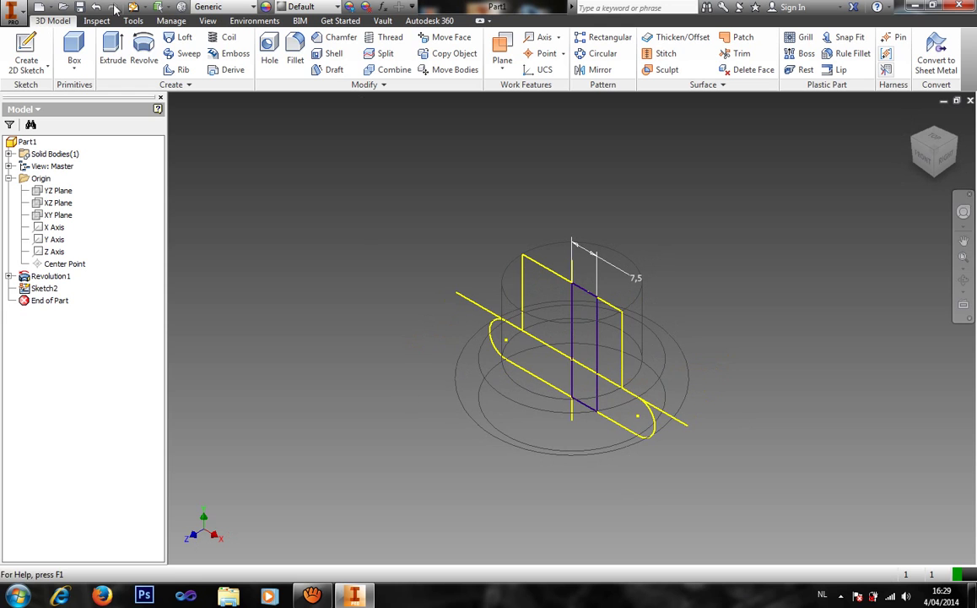
{"action": "left_click", "coordinate": [138, 49]}
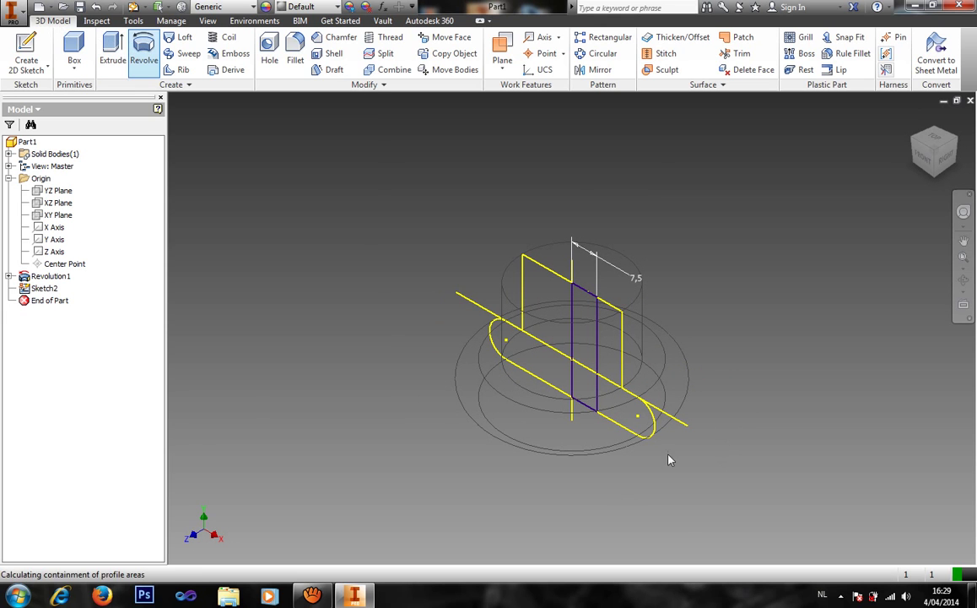
{"action": "left_click", "coordinate": [581, 409]}
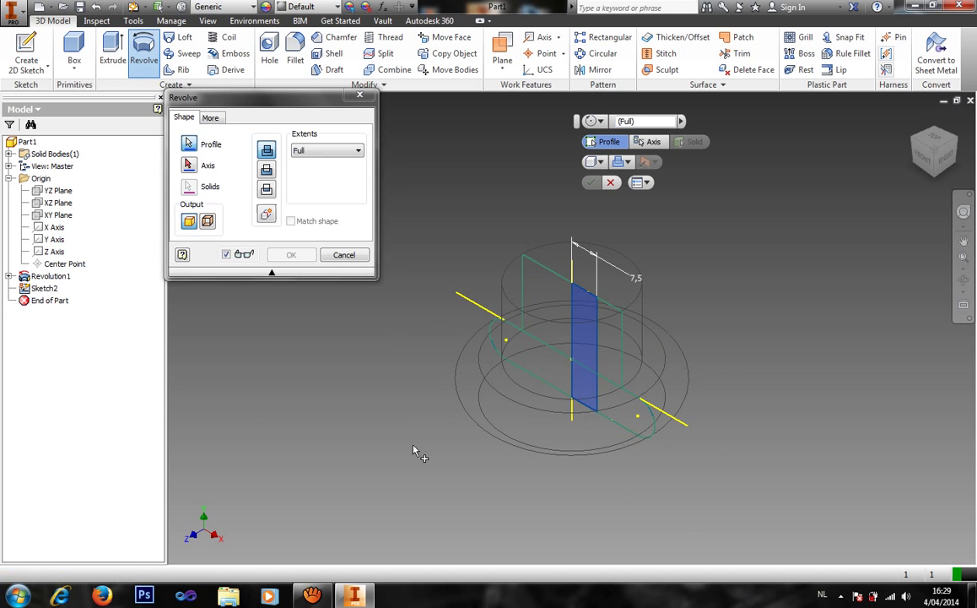
{"action": "left_click", "coordinate": [267, 171]}
{"action": "left_click", "coordinate": [191, 167]}
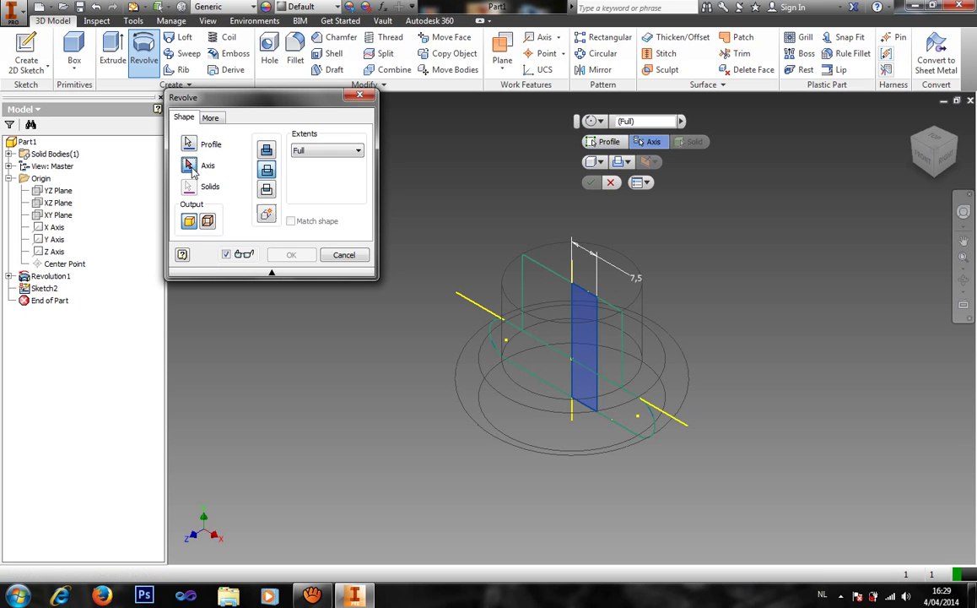
{"action": "left_click", "coordinate": [56, 241]}
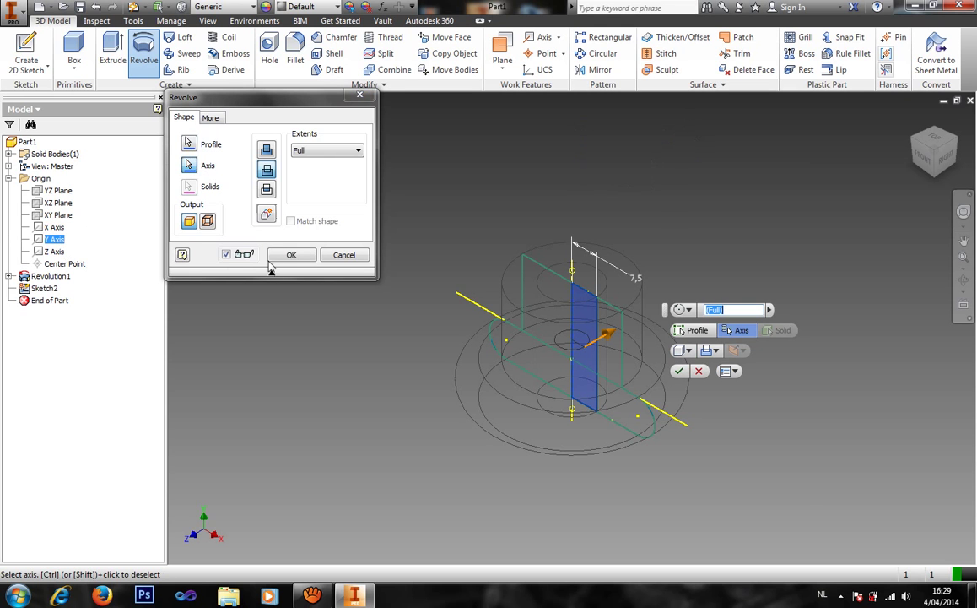
{"action": "left_click", "coordinate": [291, 255]}
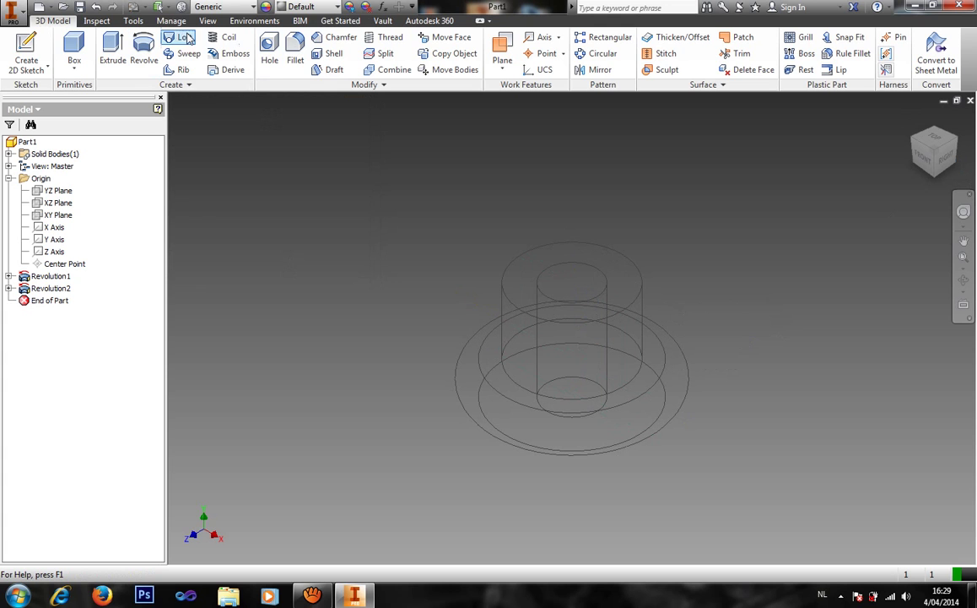
- Switch the visual style to Shaded with Edges, leaving the material as Generic
{"action": "left_click", "coordinate": [218, 13]}
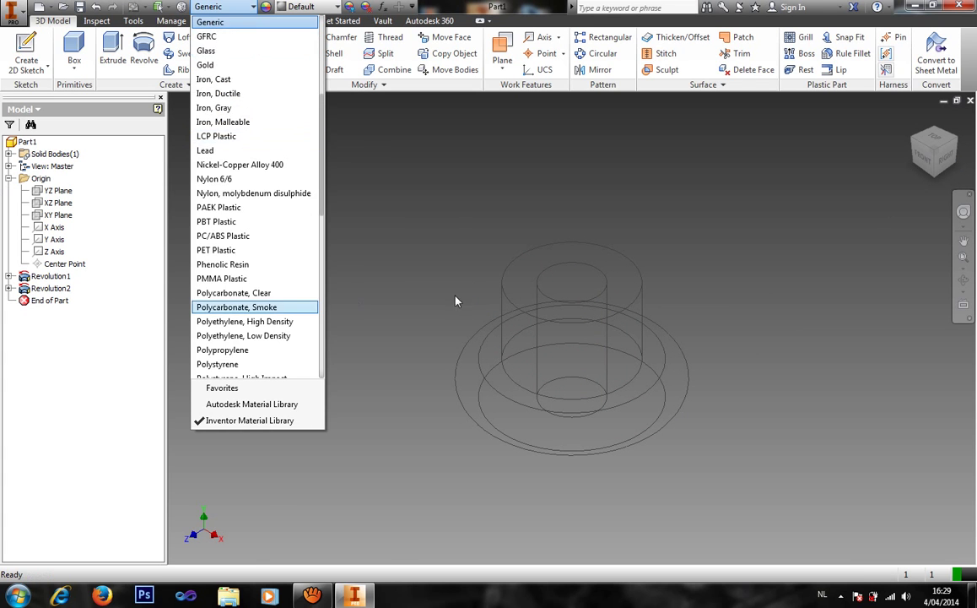
{"action": "left_click", "coordinate": [241, 141]}
{"action": "left_click", "coordinate": [207, 21]}
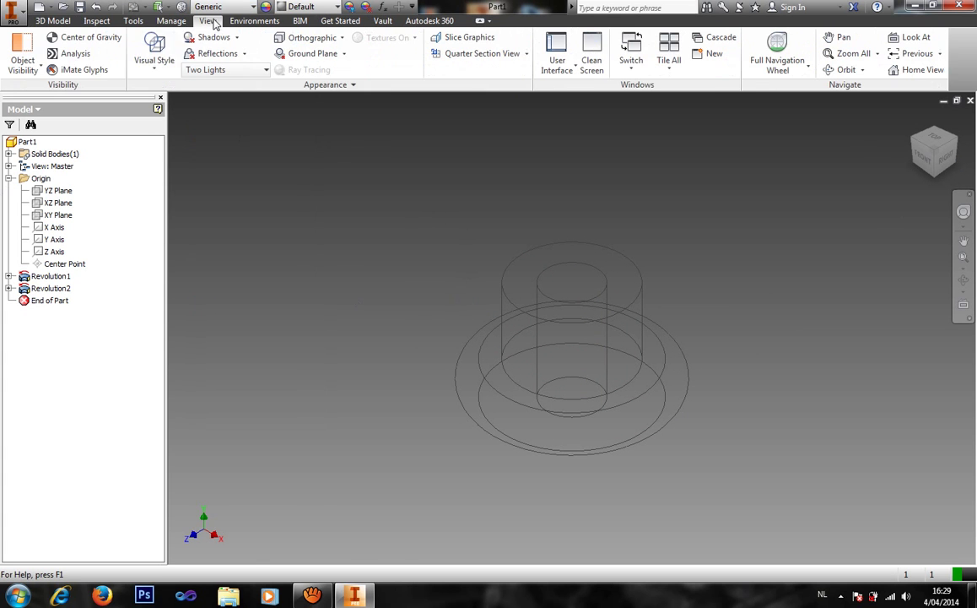
{"action": "left_click", "coordinate": [152, 71]}
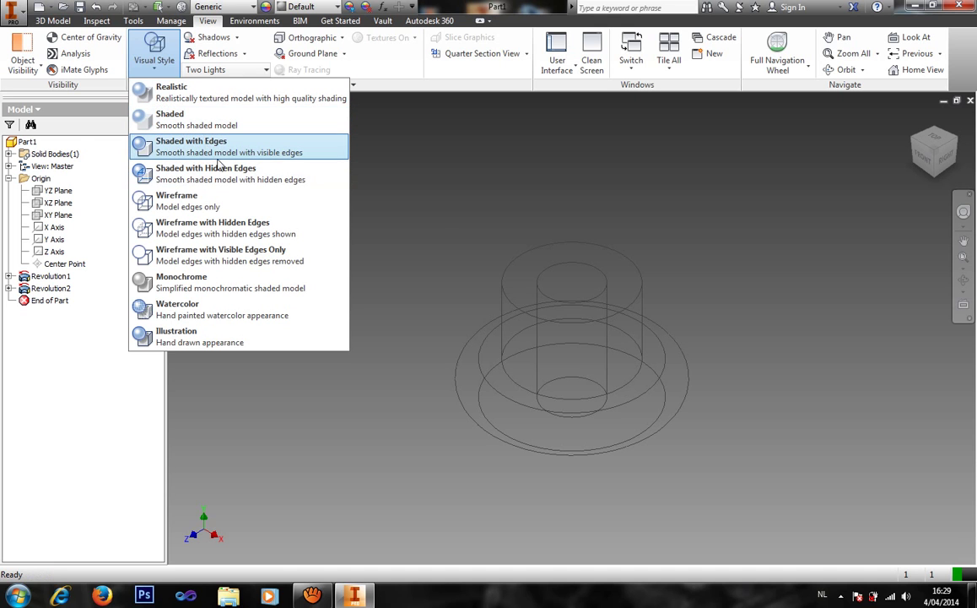
{"action": "left_click", "coordinate": [223, 157]}
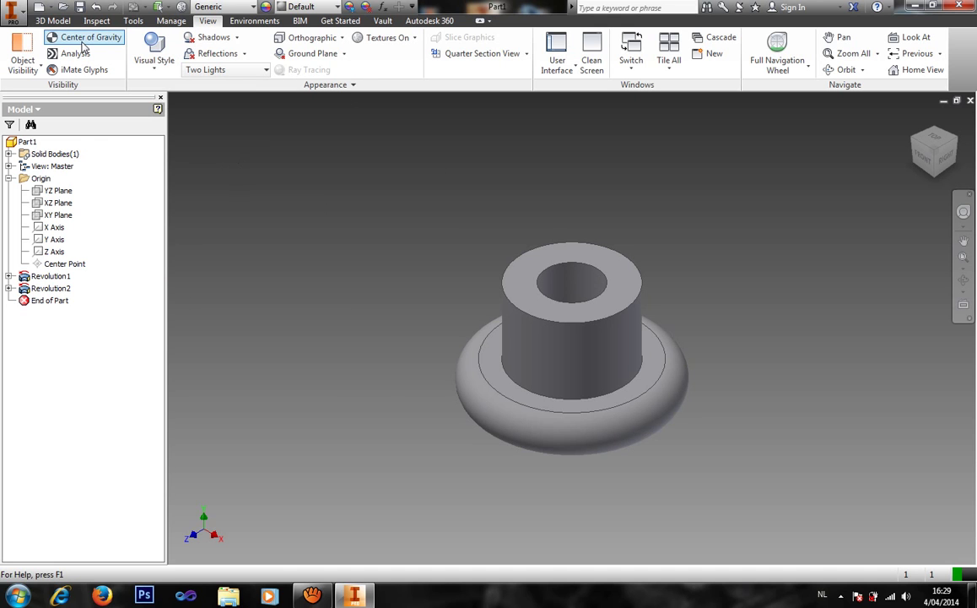
{"action": "left_click", "coordinate": [53, 20]}
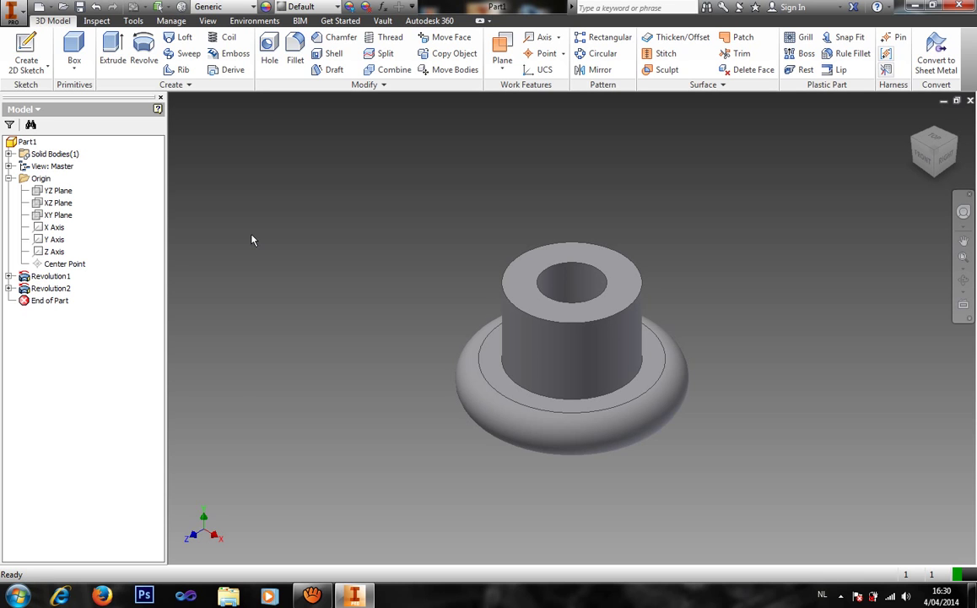
- Back out of closing Part1, then create Part2 from the Standard (mm).ipt template
{"action": "left_click", "coordinate": [54, 227]}
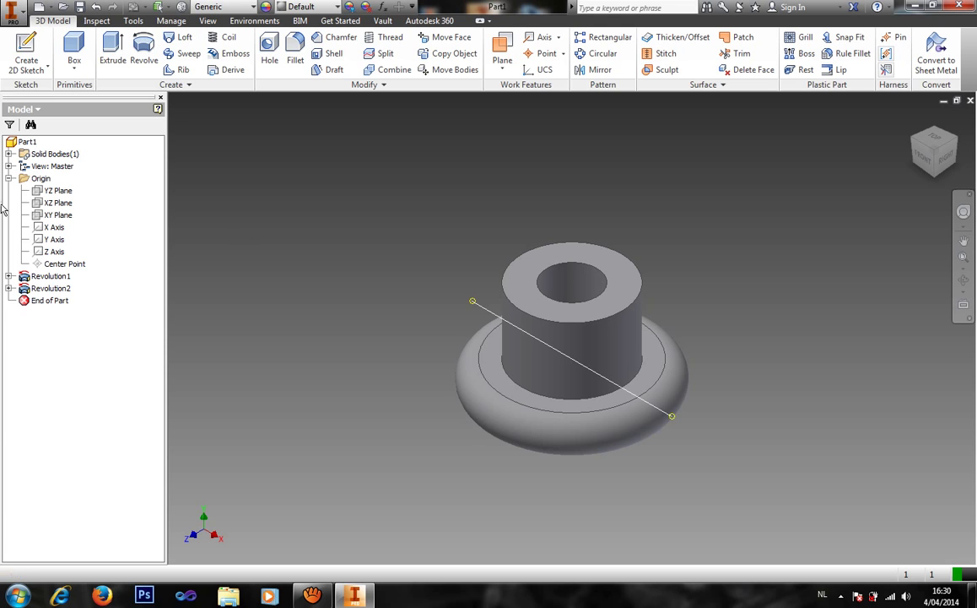
{"action": "double_click", "coordinate": [19, 15]}
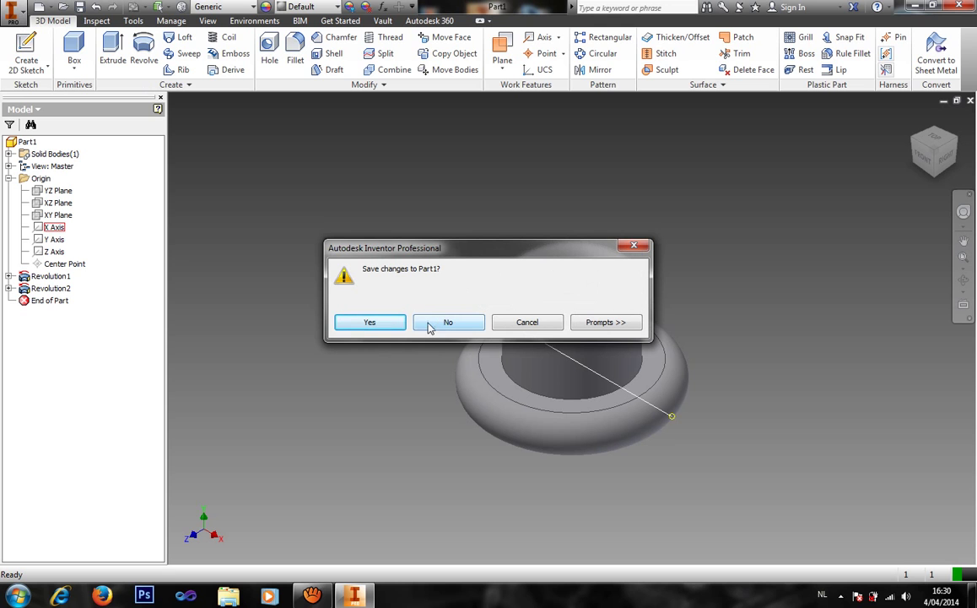
{"action": "left_click", "coordinate": [403, 327]}
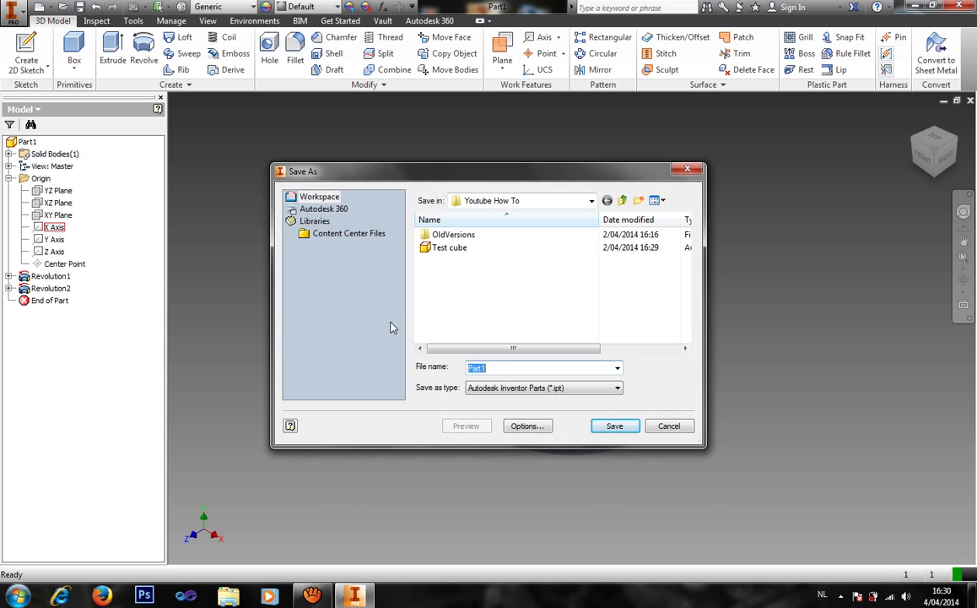
{"action": "left_click", "coordinate": [669, 426]}
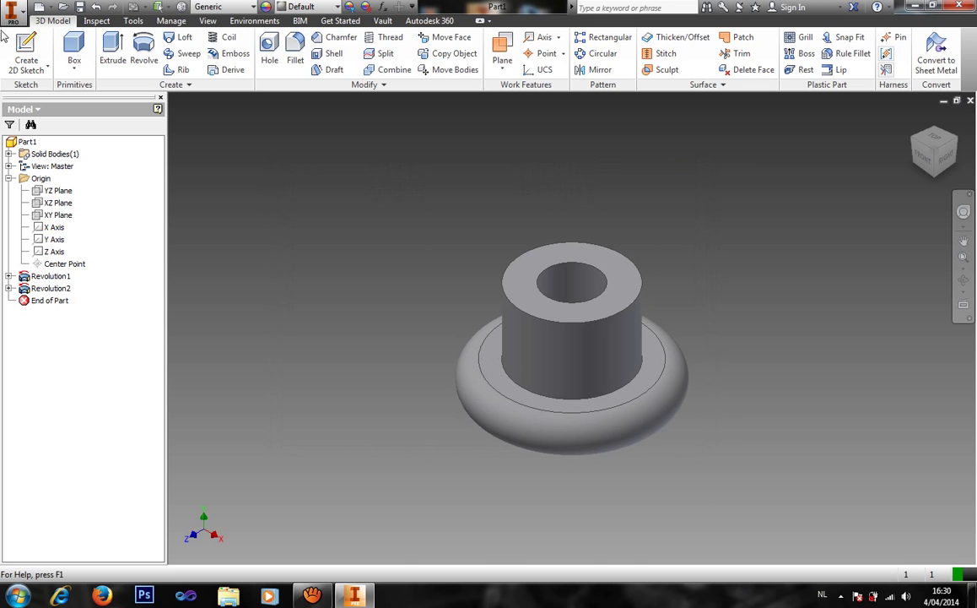
{"action": "left_click", "coordinate": [34, 84]}
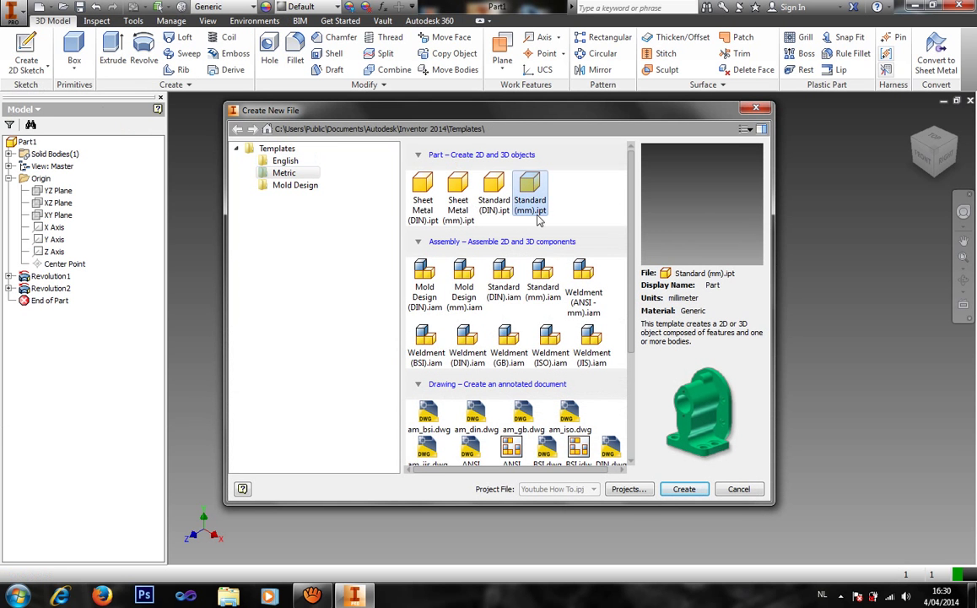
{"action": "left_click", "coordinate": [680, 494]}
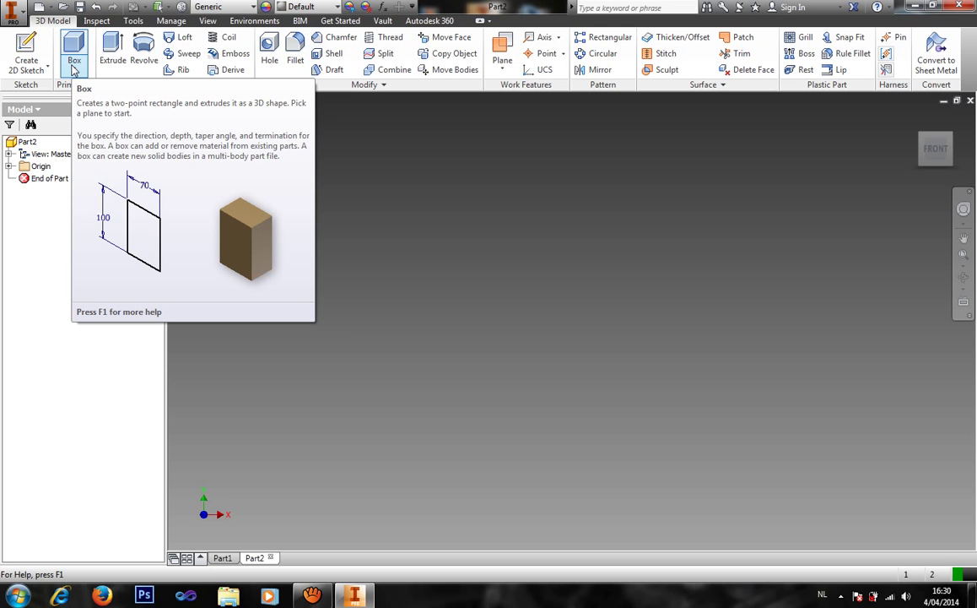
- Start a sketch on the front origin plane and project the X and Y axes into it
{"action": "left_click", "coordinate": [72, 68]}
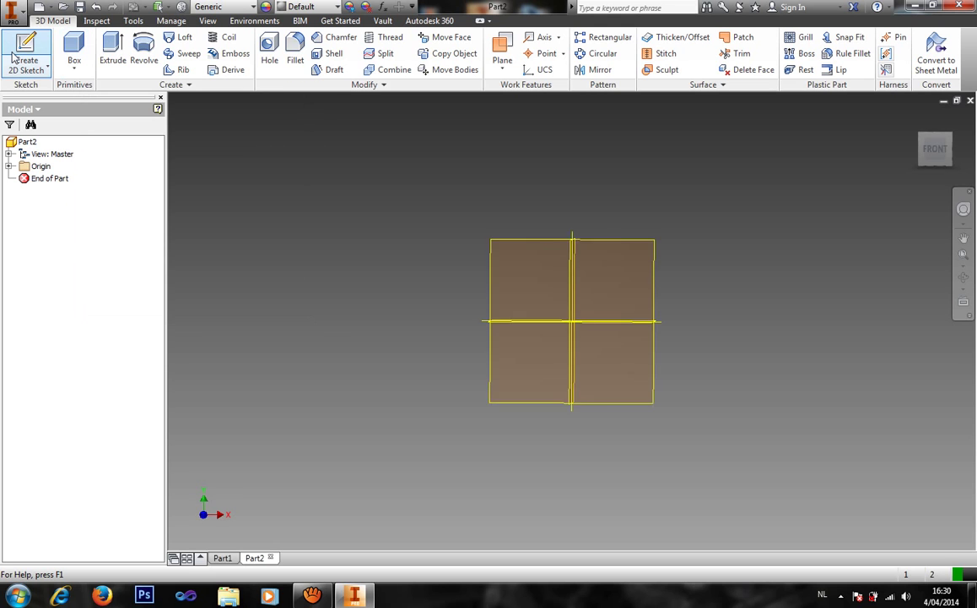
{"action": "left_click", "coordinate": [577, 268]}
{"action": "left_click", "coordinate": [314, 55]}
{"action": "left_click", "coordinate": [9, 167]}
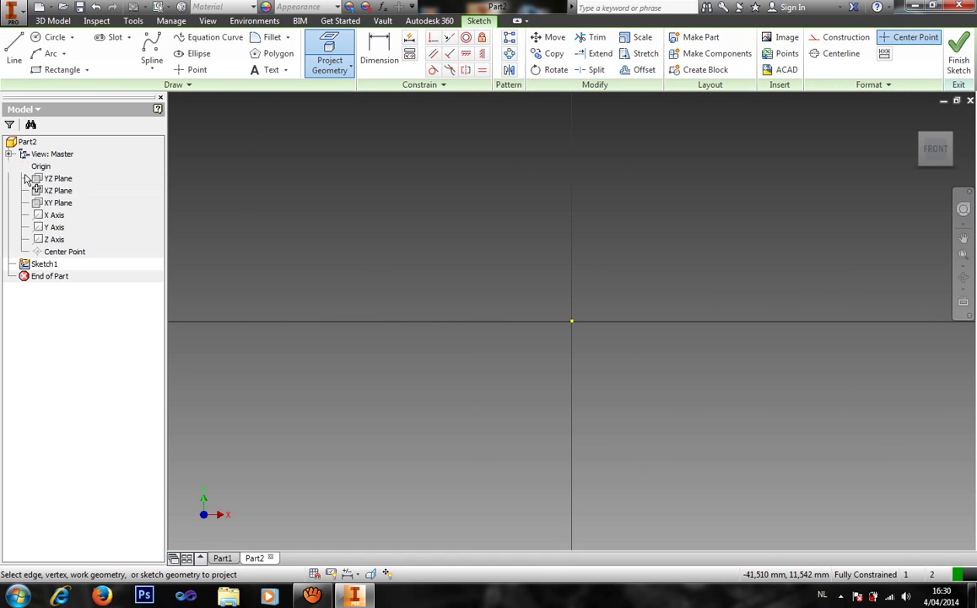
{"action": "left_click", "coordinate": [54, 215]}
{"action": "left_click", "coordinate": [53, 227]}
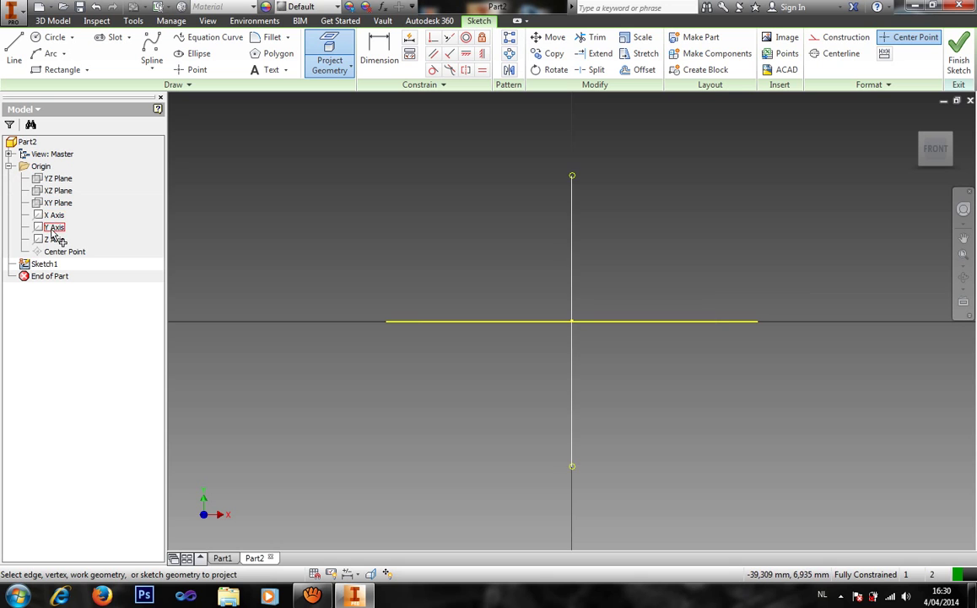
- Draw a tall rectangle above the X axis and a shallow rectangle below it from the origin
{"action": "left_click", "coordinate": [52, 69]}
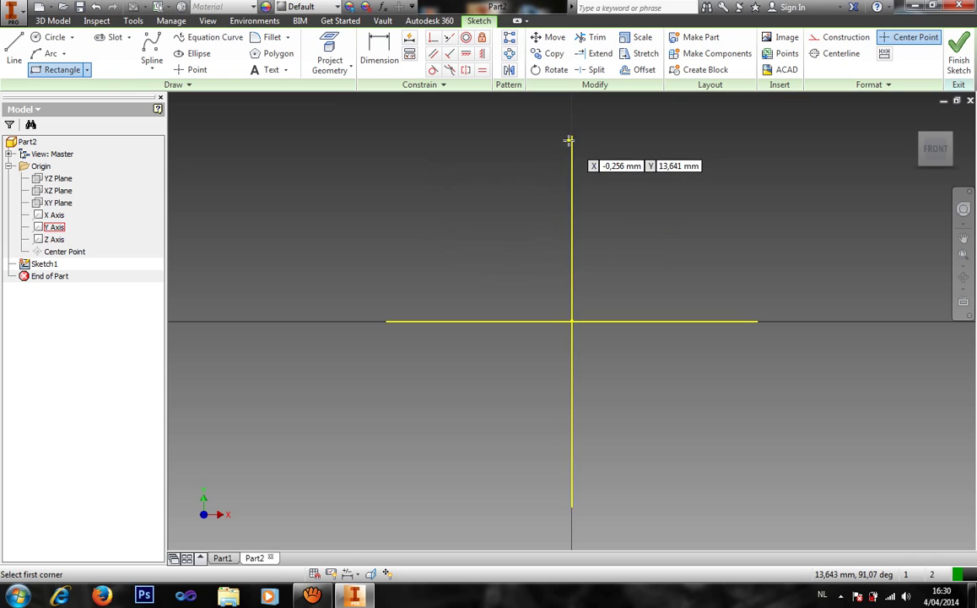
{"action": "left_click", "coordinate": [570, 142]}
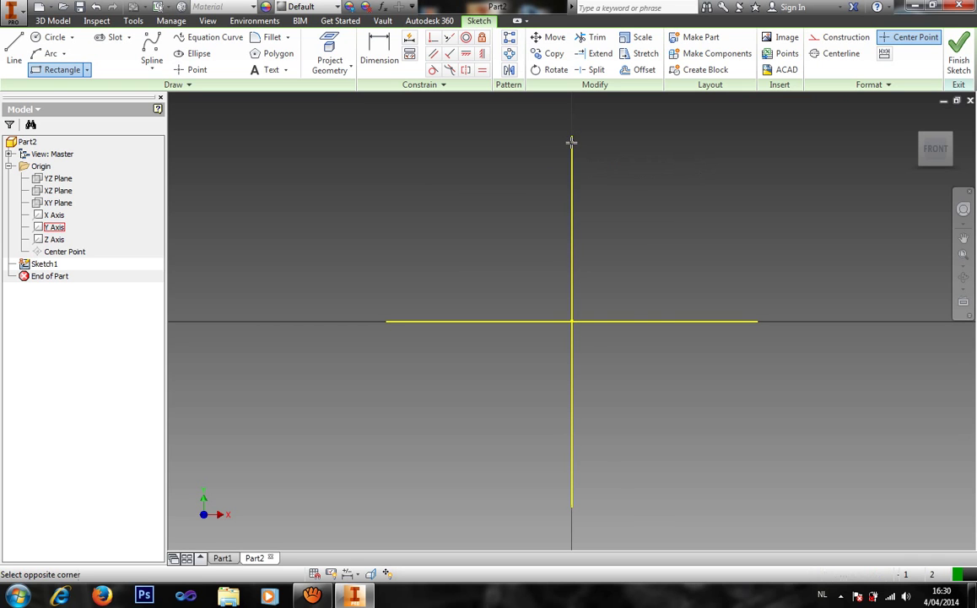
{"action": "left_click", "coordinate": [646, 321]}
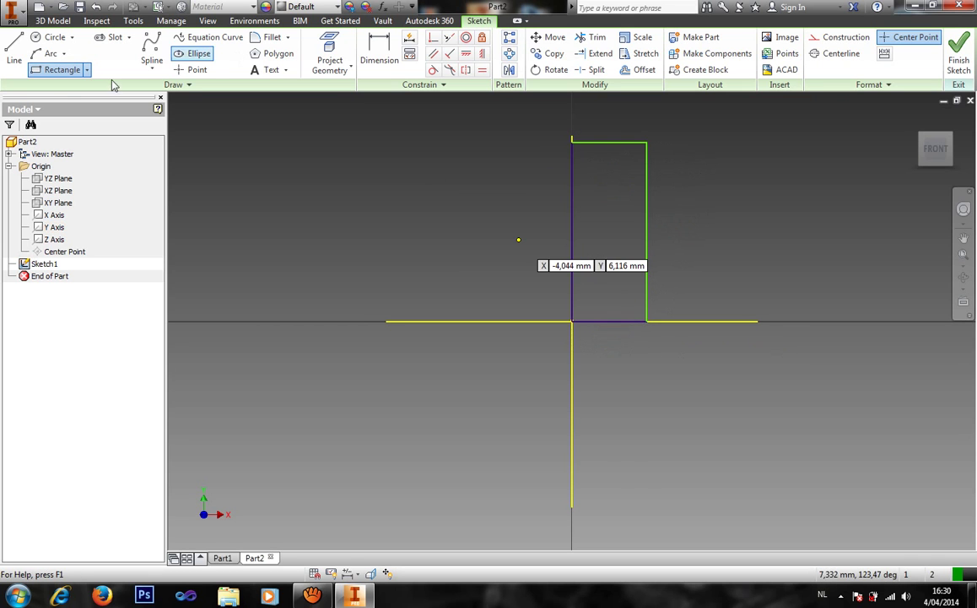
{"action": "left_click", "coordinate": [572, 321]}
{"action": "left_click", "coordinate": [677, 364]}
{"action": "left_click", "coordinate": [51, 55]}
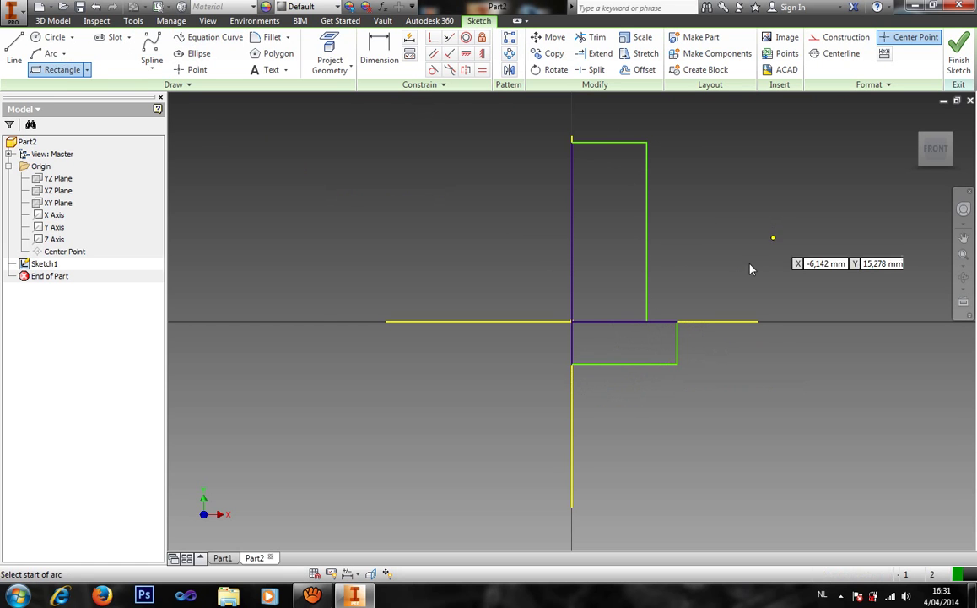
{"action": "left_click", "coordinate": [677, 364]}
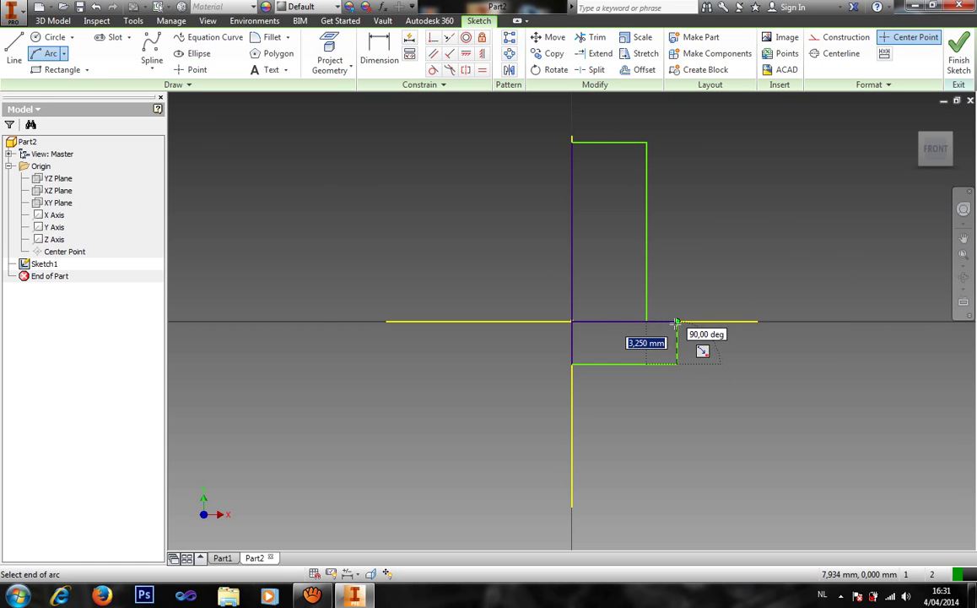
- Cap the lower rectangle with a three-point arc and dimension the top width to 15 mm
{"action": "left_click", "coordinate": [677, 320]}
{"action": "left_click", "coordinate": [694, 346]}
{"action": "left_click", "coordinate": [372, 55]}
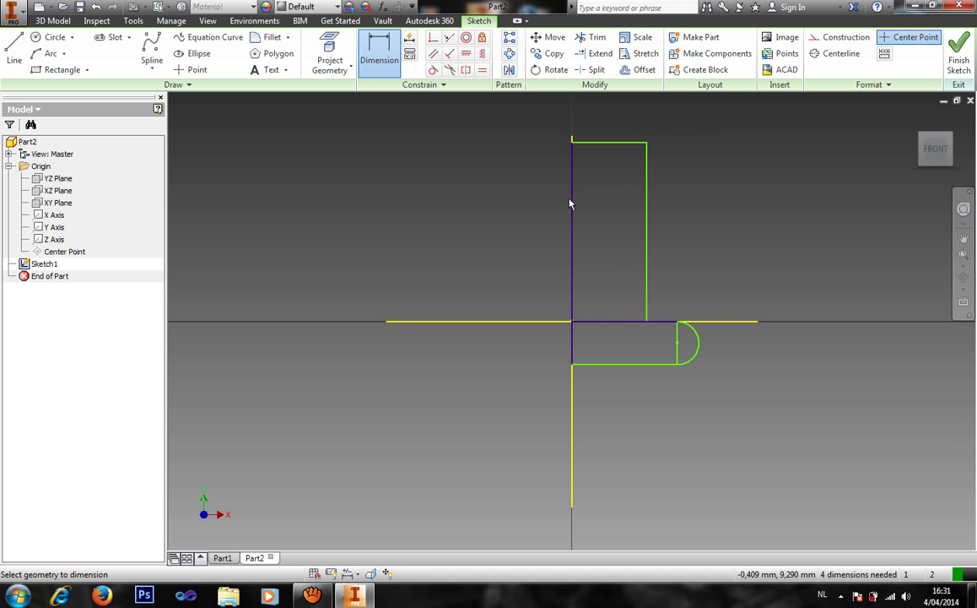
{"action": "left_click", "coordinate": [574, 203]}
{"action": "left_click", "coordinate": [647, 207]}
{"action": "left_click", "coordinate": [721, 137]}
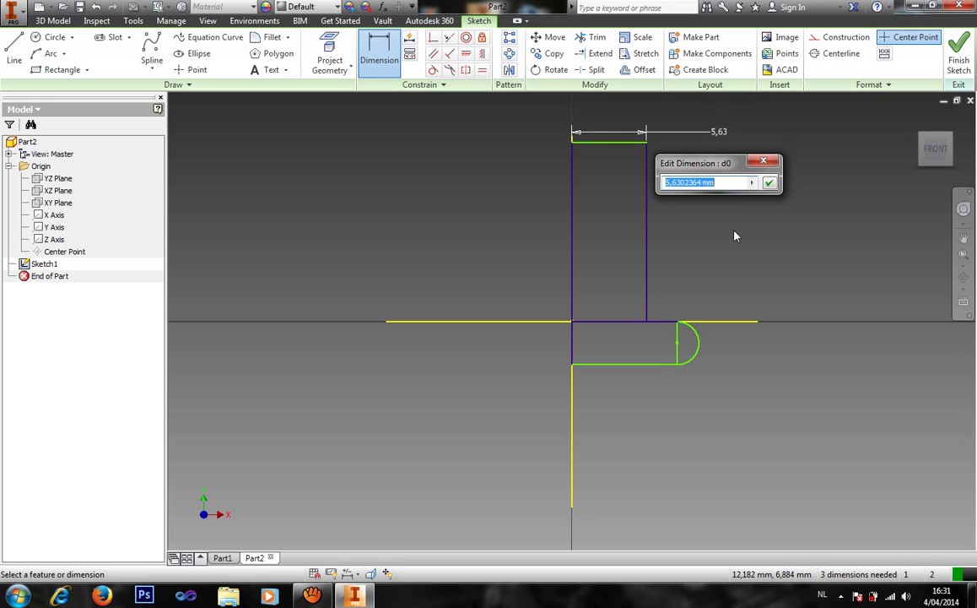
{"action": "type", "text": "15"}
{"action": "key", "text": "Return"}
- Dimension the profile's overall length to the arc tip as 25 mm
{"action": "scroll", "coordinate": [676, 360], "scroll_direction": "down", "scroll_amount": 3}
{"action": "left_click", "coordinate": [637, 369]}
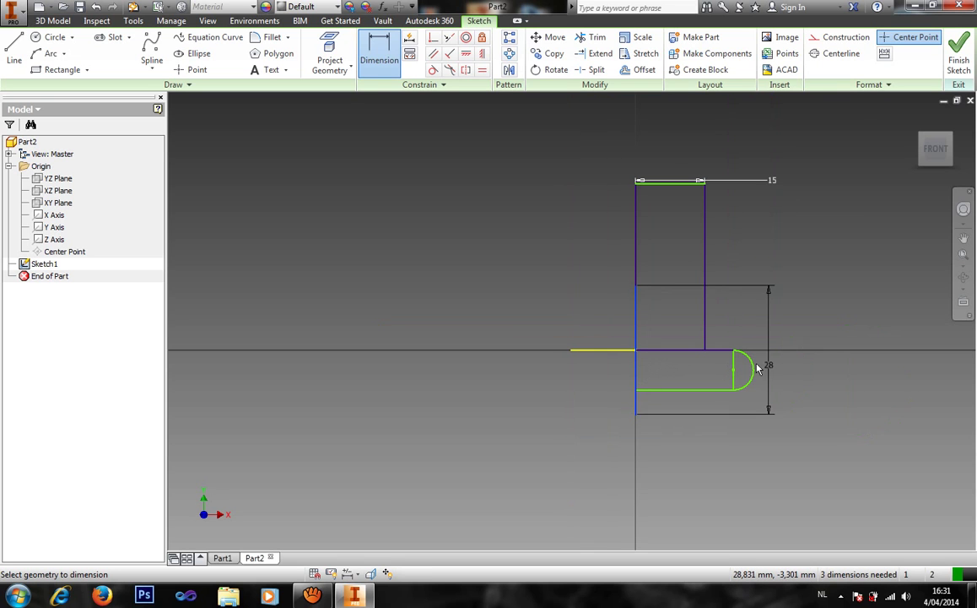
{"action": "left_click", "coordinate": [754, 374]}
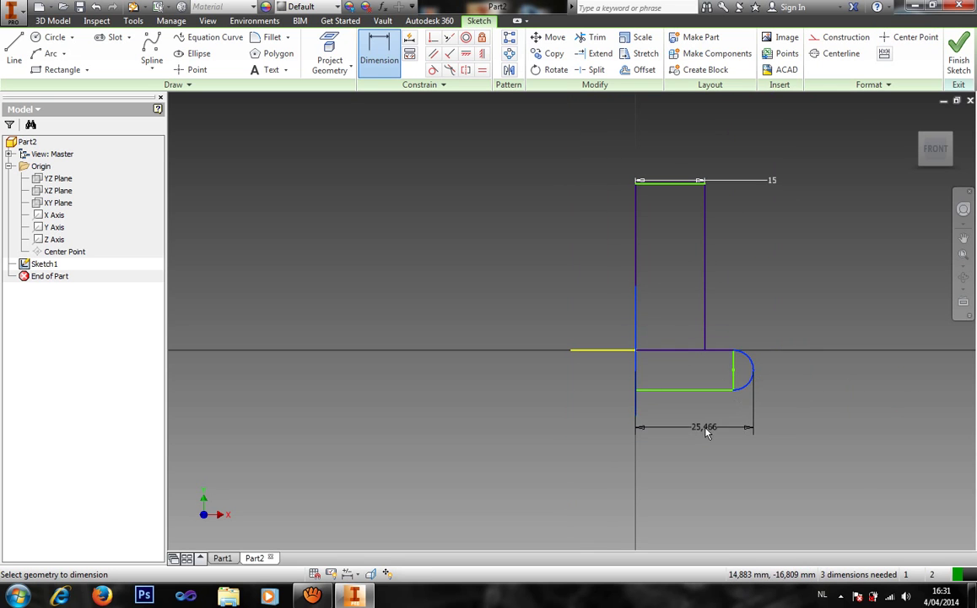
{"action": "left_click", "coordinate": [693, 443]}
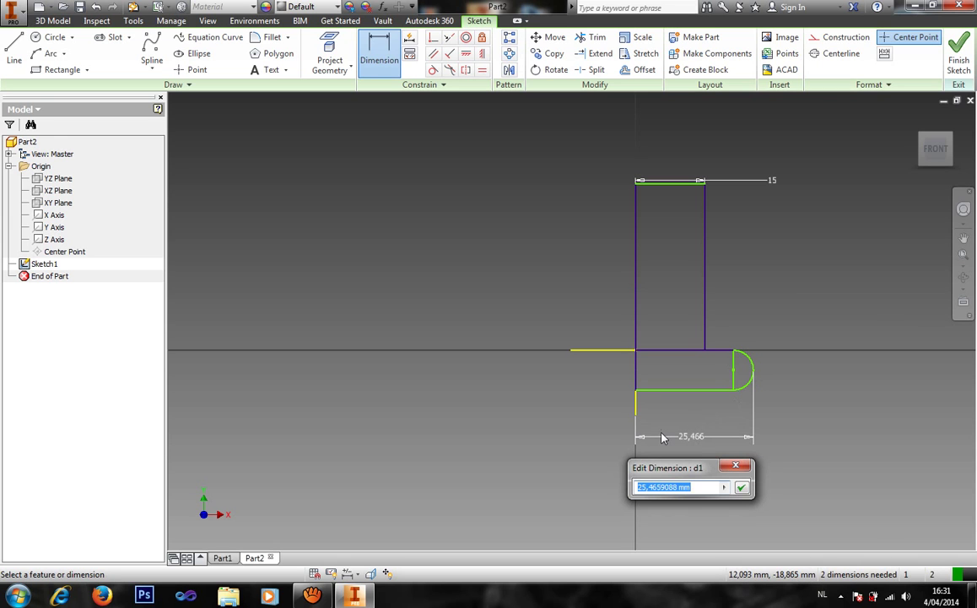
{"action": "type", "text": "25,"}
{"action": "key", "text": "Return"}
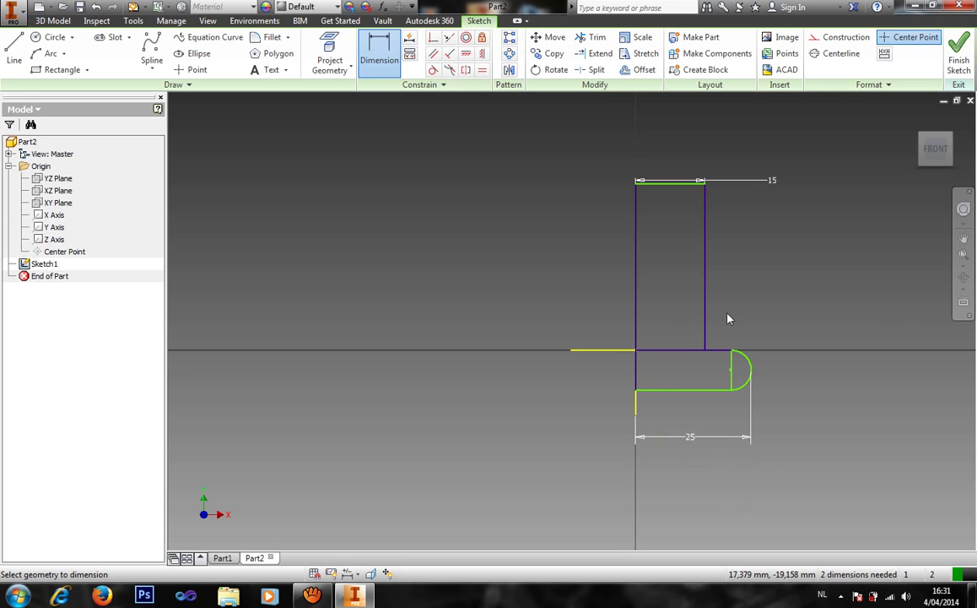
- Set the lower section height to 10 mm and the upper block height to 20 mm
{"action": "left_click", "coordinate": [674, 393]}
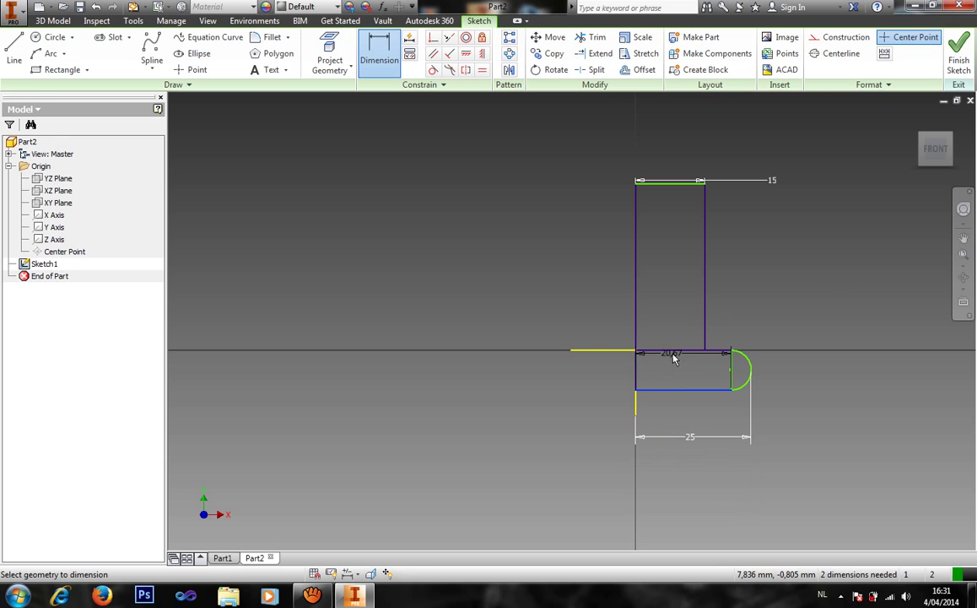
{"action": "left_click", "coordinate": [674, 352]}
{"action": "left_click", "coordinate": [617, 378]}
{"action": "type", "text": "10"}
{"action": "key", "text": "Return"}
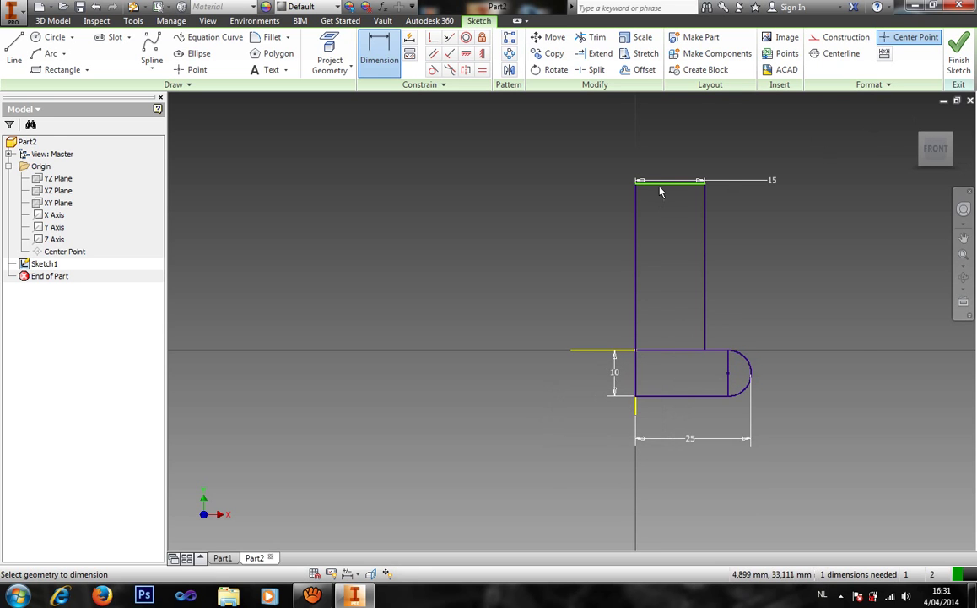
{"action": "left_click", "coordinate": [678, 351]}
{"action": "left_click", "coordinate": [777, 268]}
{"action": "type", "text": "20"}
{"action": "key", "text": "Return"}
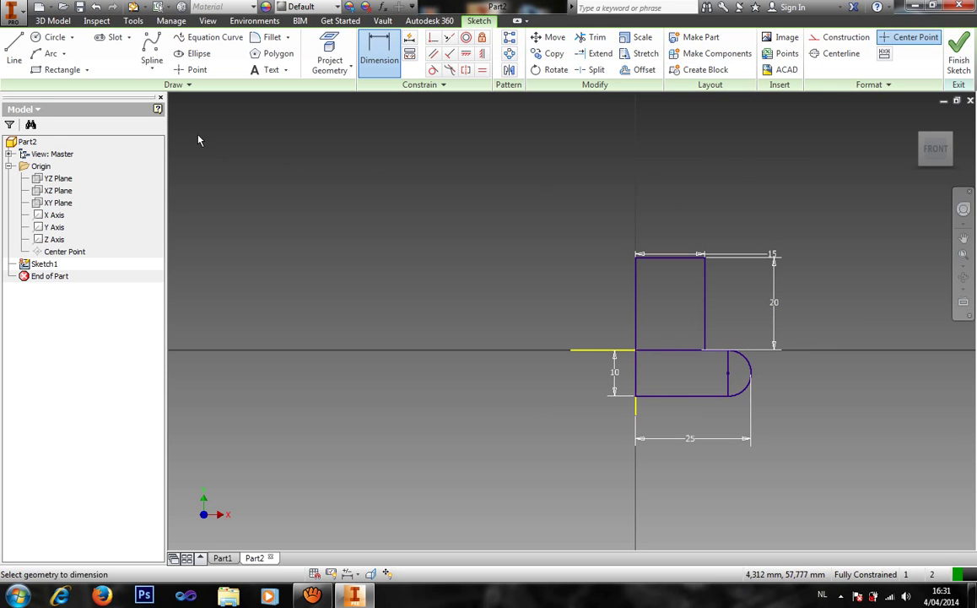
- Draw a strip rectangle from the top-left corner to the bottom edge, dimension it 7.5 mm wide, and finish the sketch
{"action": "left_click", "coordinate": [51, 73]}
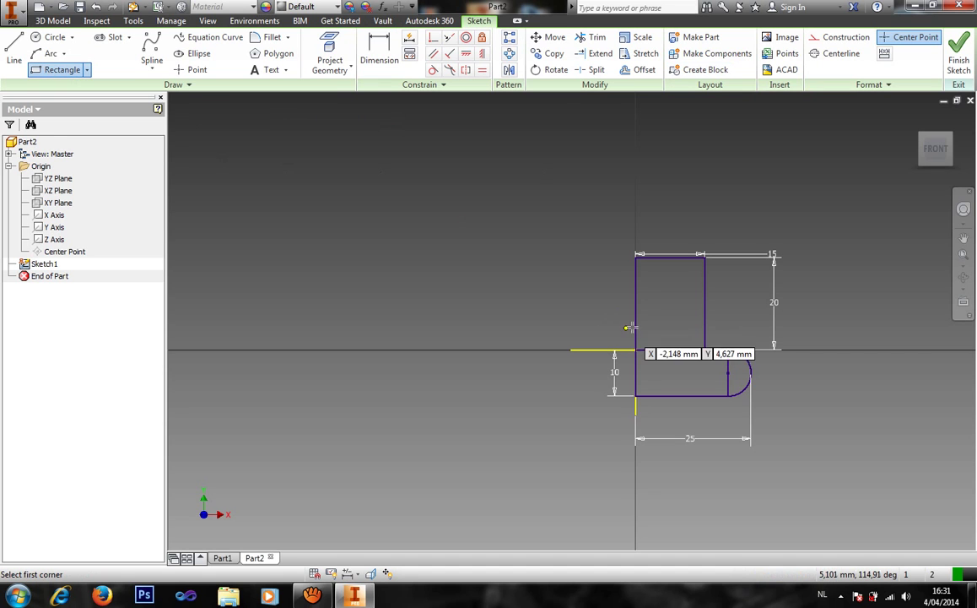
{"action": "left_click", "coordinate": [638, 253]}
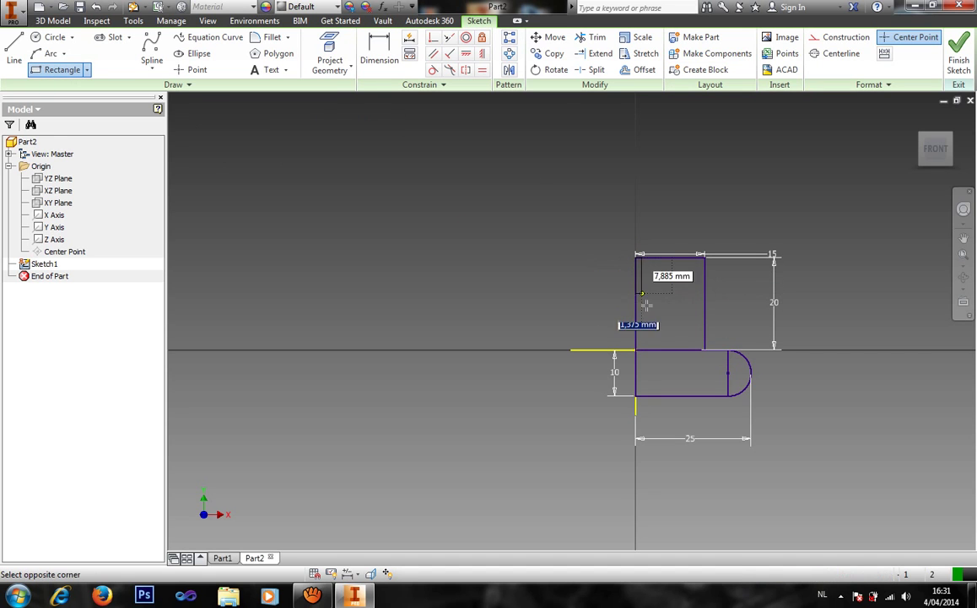
{"action": "left_click", "coordinate": [671, 395]}
{"action": "key", "text": "d"}
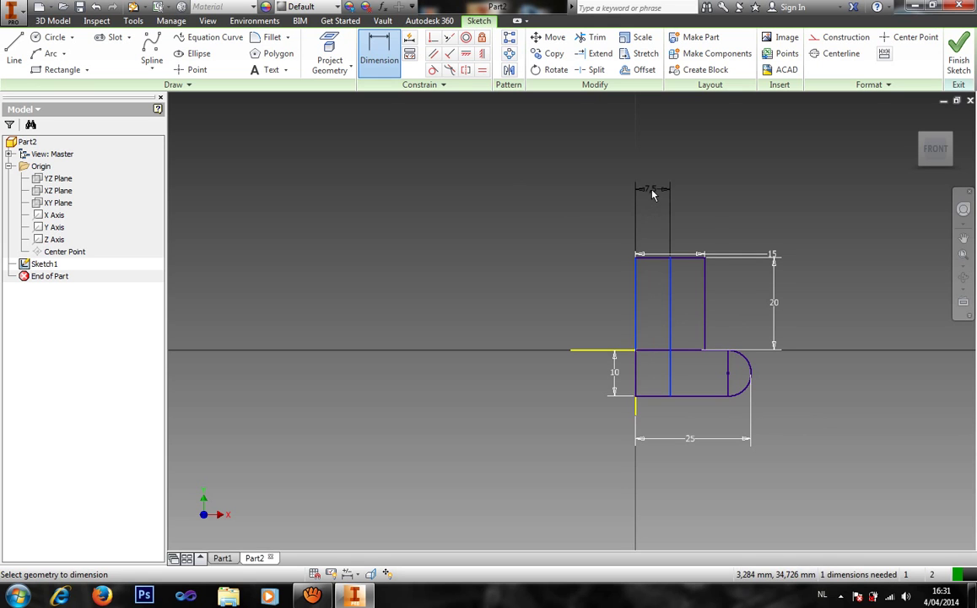
{"action": "left_click", "coordinate": [652, 194]}
{"action": "type", "text": "7.25"}
{"action": "key", "text": "Return"}
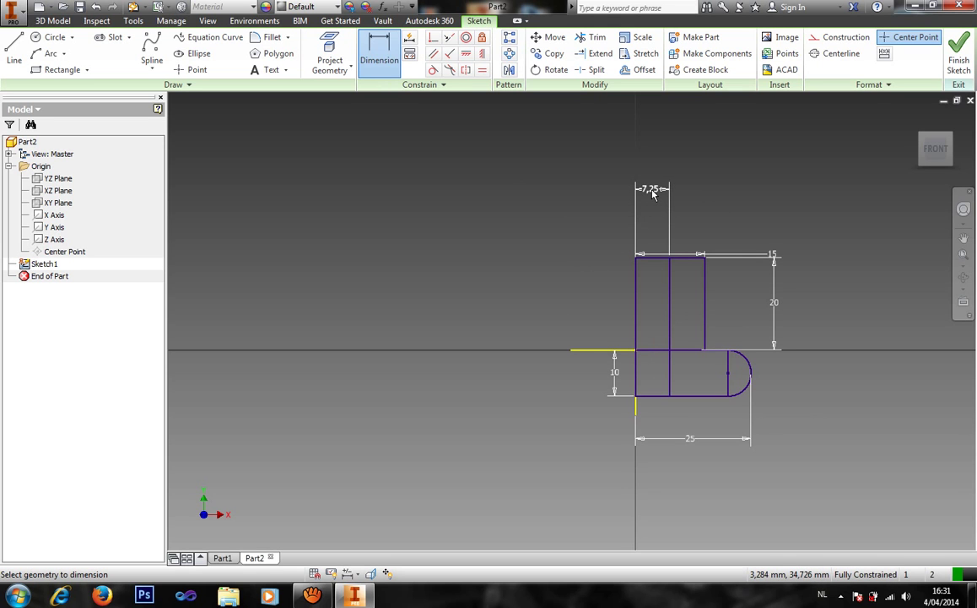
{"action": "double_click", "coordinate": [652, 194]}
{"action": "type", "text": "7"}
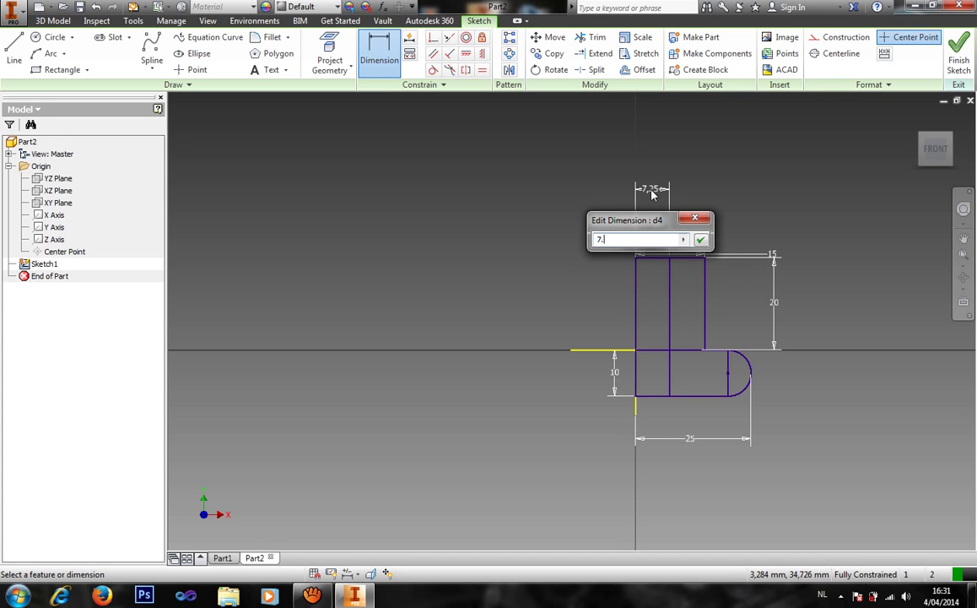
{"action": "type", "text": ".5"}
{"action": "key", "text": "Return"}
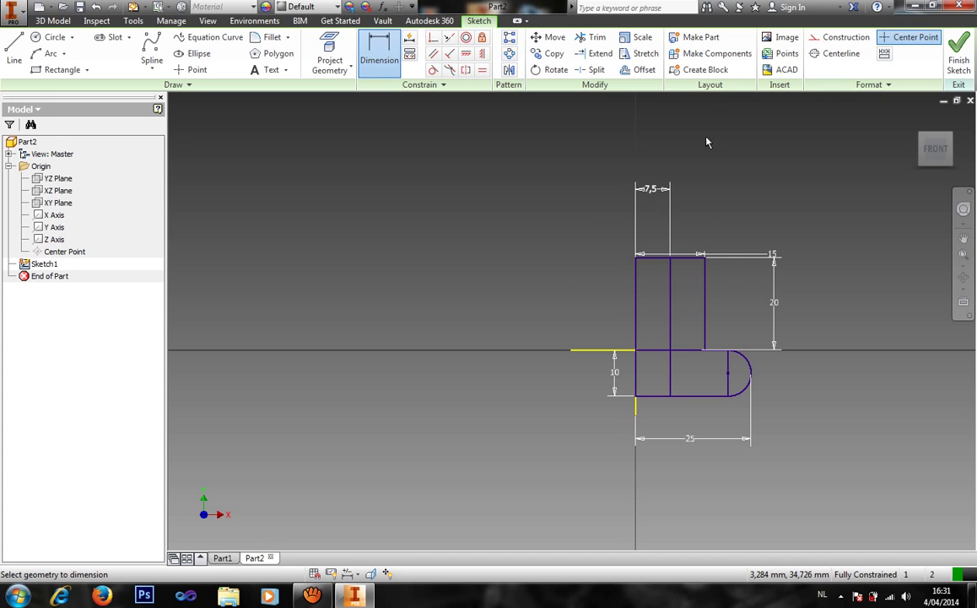
{"action": "left_click", "coordinate": [957, 72]}
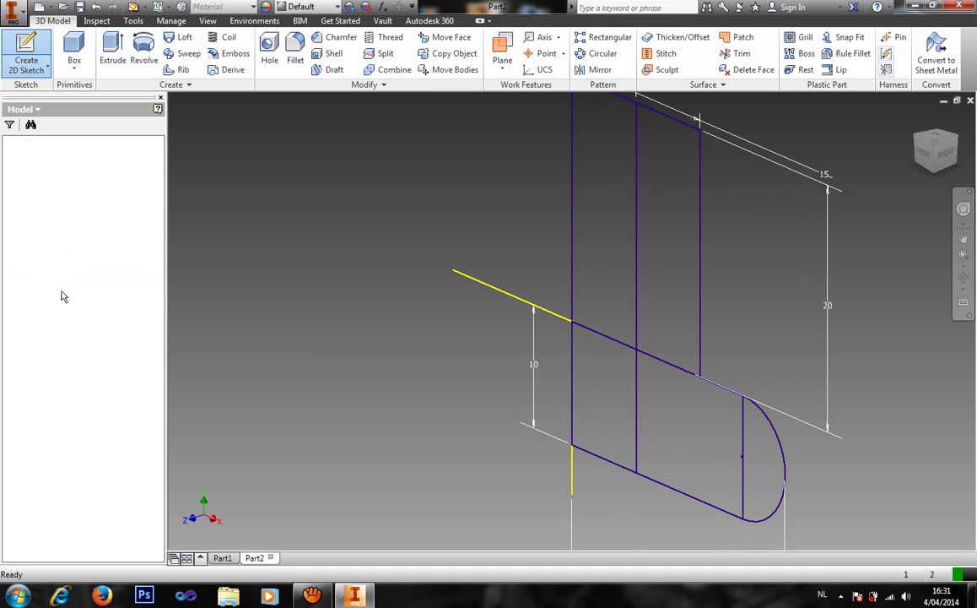
{"action": "left_click", "coordinate": [143, 53]}
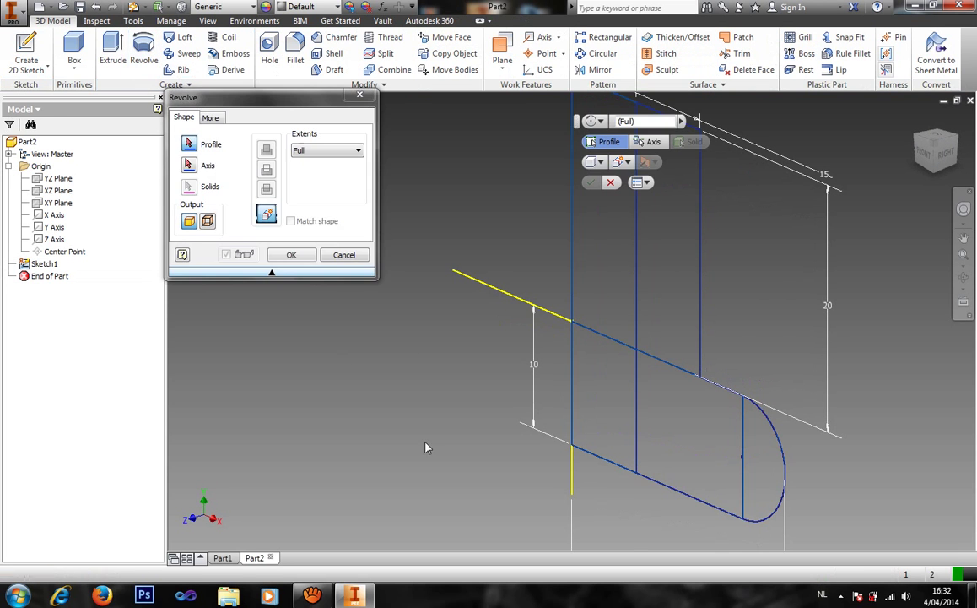
{"action": "left_click", "coordinate": [673, 441]}
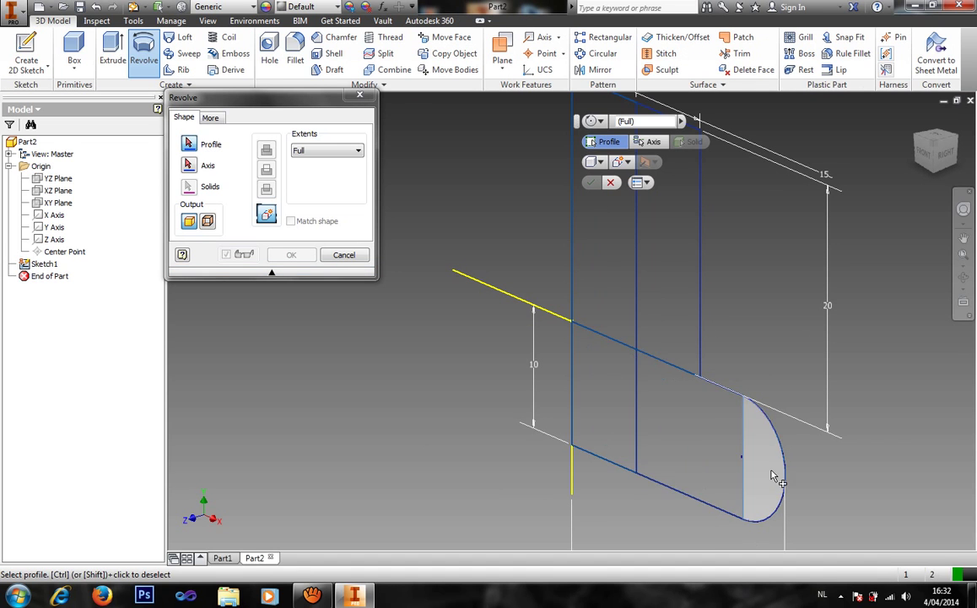
{"action": "left_click", "coordinate": [912, 169]}
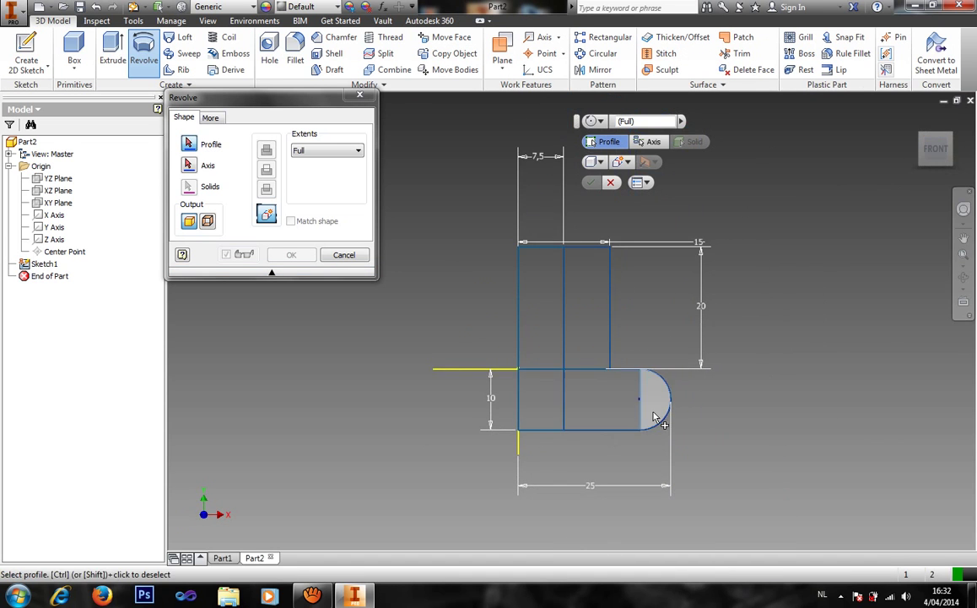
{"action": "left_click", "coordinate": [341, 255]}
- Reopen Sketch1 and trim the overlapping lines down to a single half-profile
{"action": "double_click", "coordinate": [25, 265]}
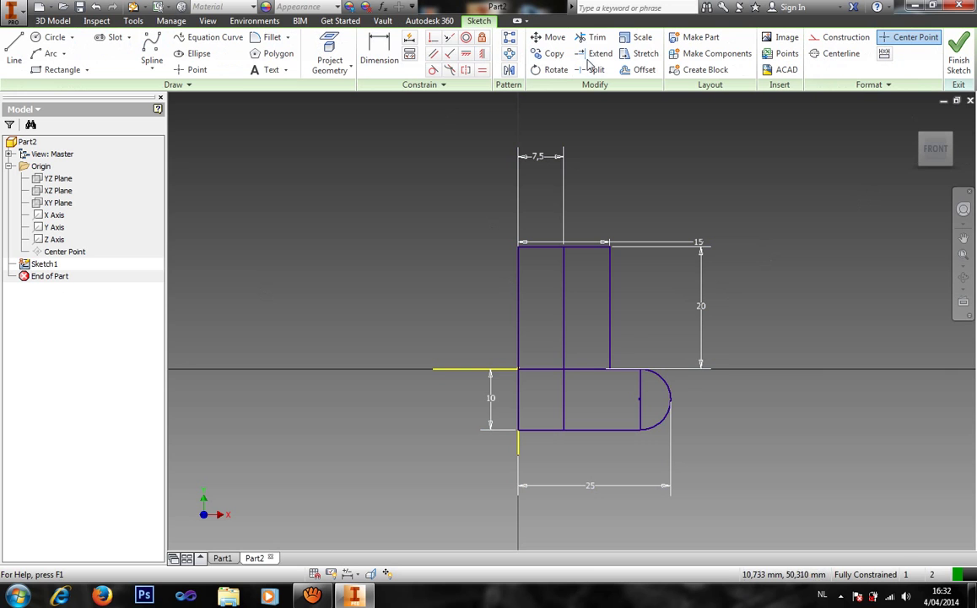
{"action": "left_click", "coordinate": [596, 37]}
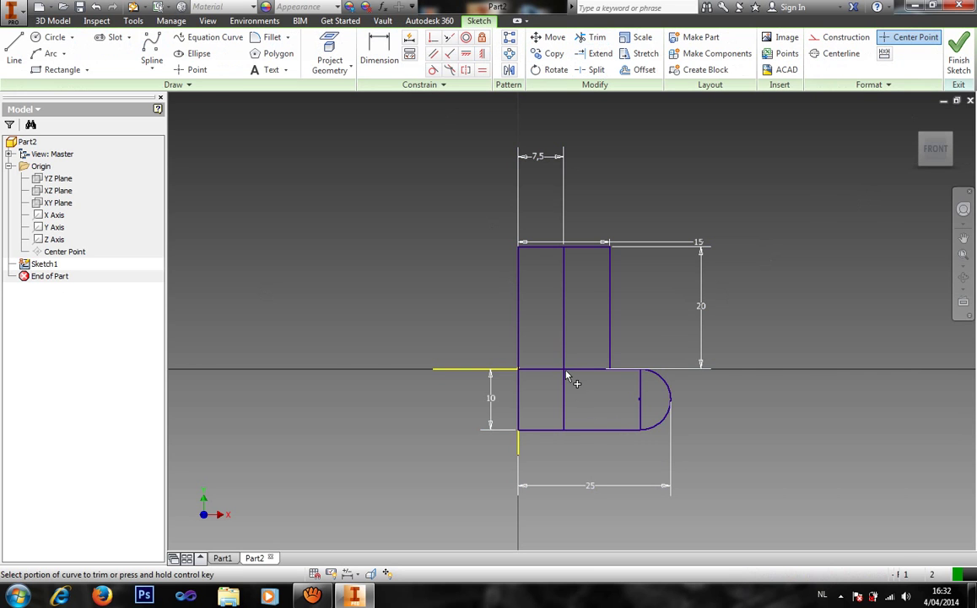
{"action": "left_click", "coordinate": [521, 355]}
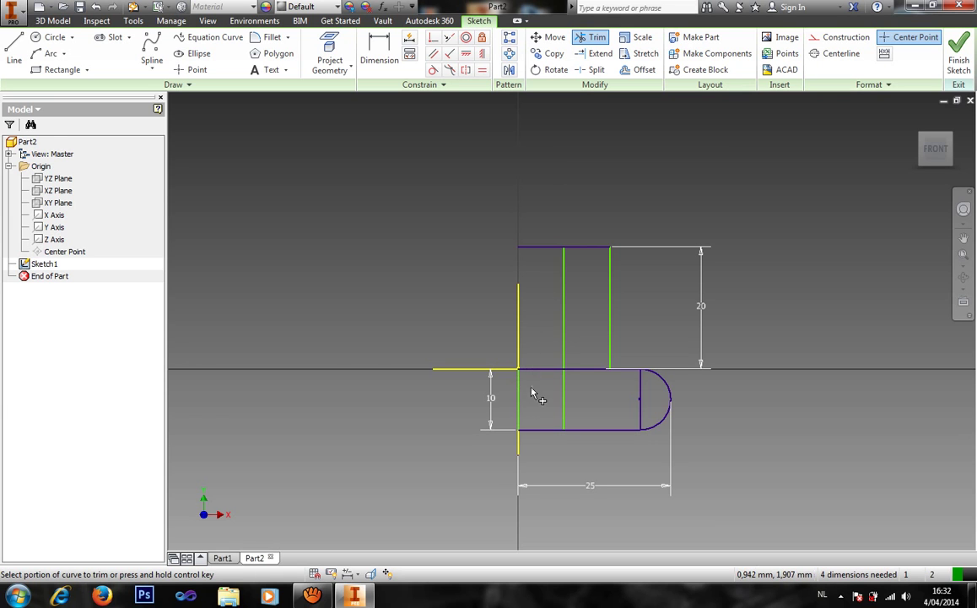
{"action": "left_click", "coordinate": [525, 429]}
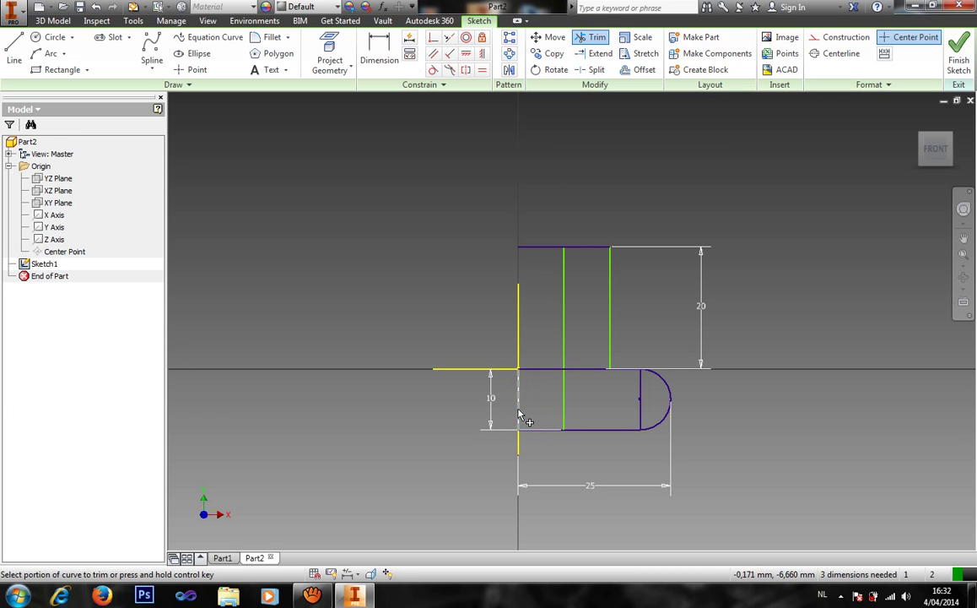
{"action": "left_click", "coordinate": [539, 369]}
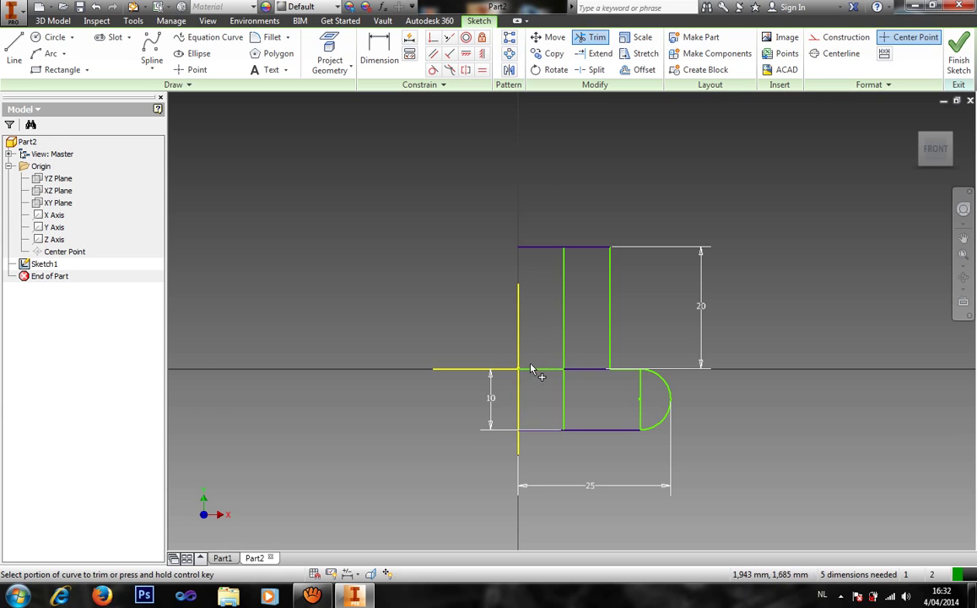
{"action": "left_click", "coordinate": [534, 372]}
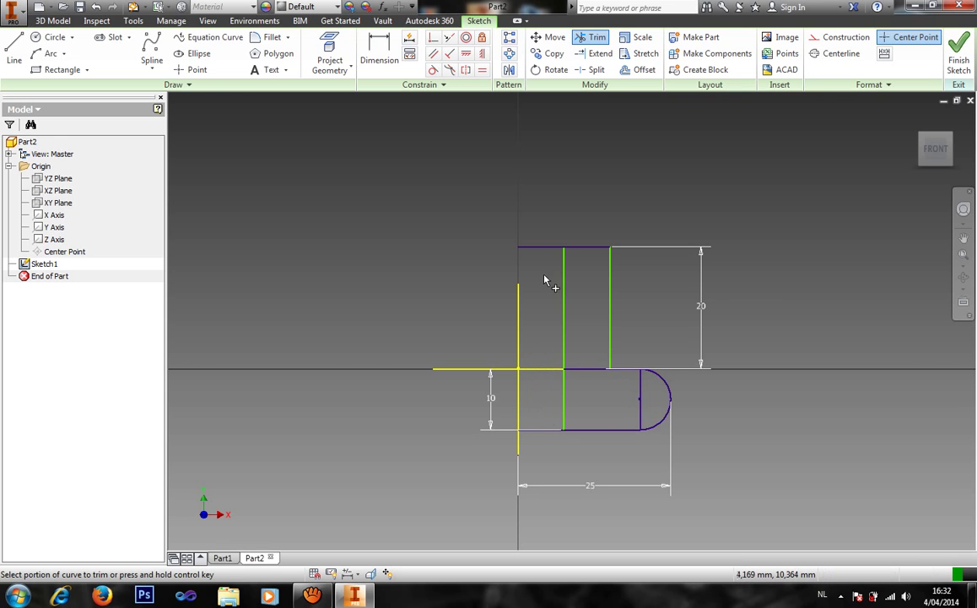
{"action": "left_click", "coordinate": [541, 248]}
- Dimension the upper section 7,5 wide, discard the over-constraining 30 height, and exit the sketch
{"action": "left_click", "coordinate": [380, 55]}
{"action": "left_click", "coordinate": [565, 329]}
{"action": "left_click", "coordinate": [609, 327]}
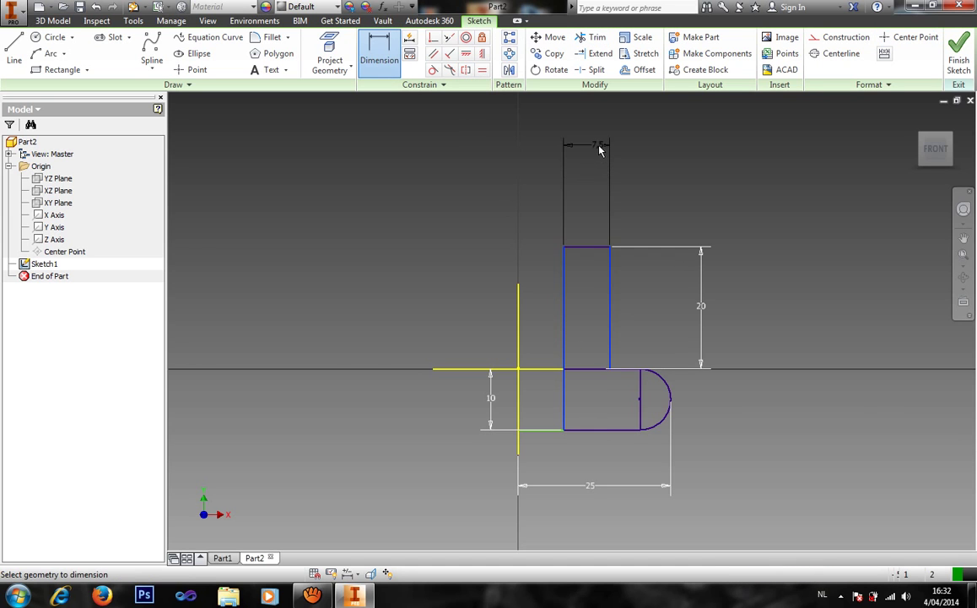
{"action": "left_click", "coordinate": [590, 165]}
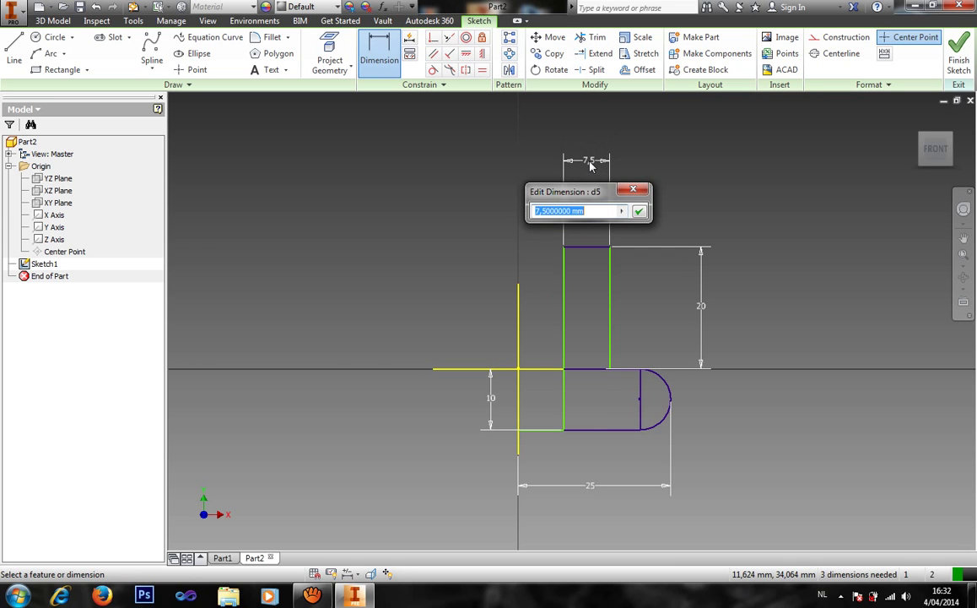
{"action": "key", "text": "Return"}
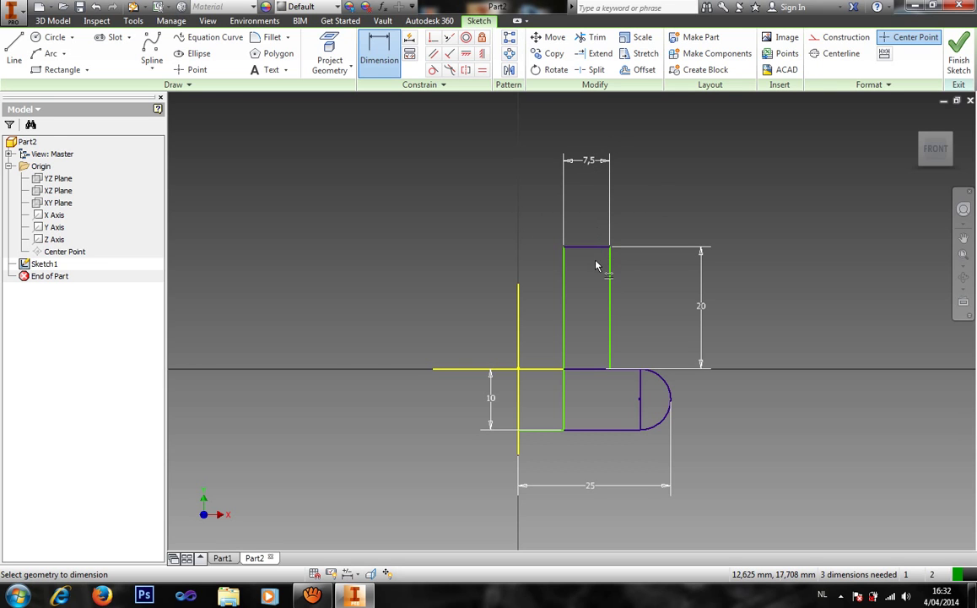
{"action": "left_click", "coordinate": [571, 429]}
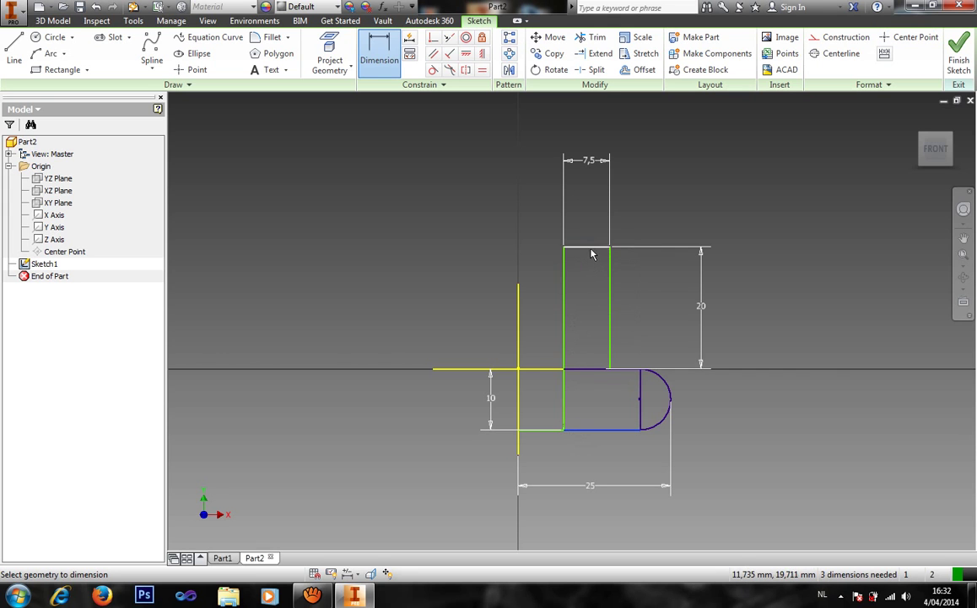
{"action": "left_click", "coordinate": [591, 253]}
{"action": "left_click", "coordinate": [792, 317]}
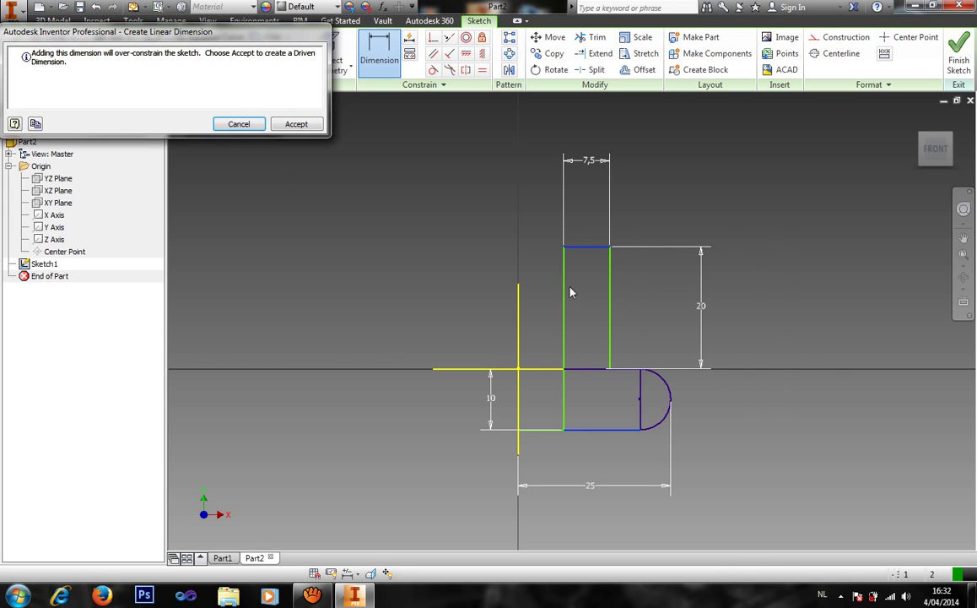
{"action": "left_click", "coordinate": [236, 123]}
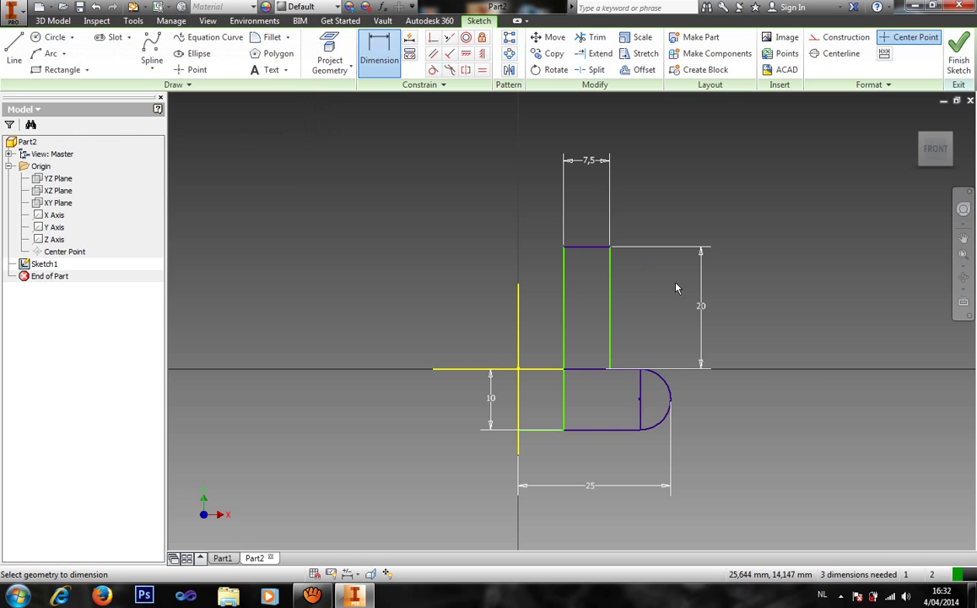
{"action": "key", "text": "Escape"}
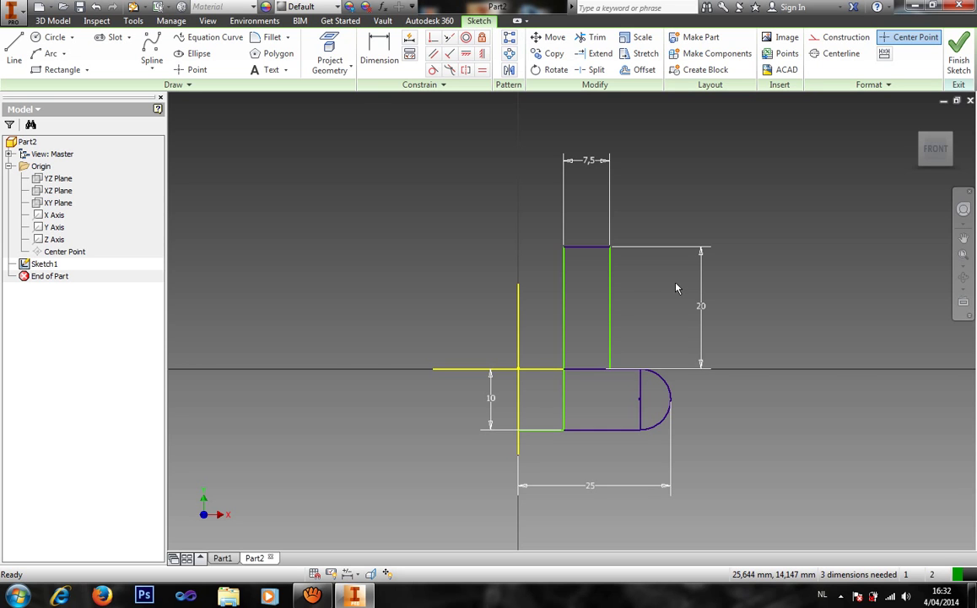
{"action": "left_click", "coordinate": [959, 54]}
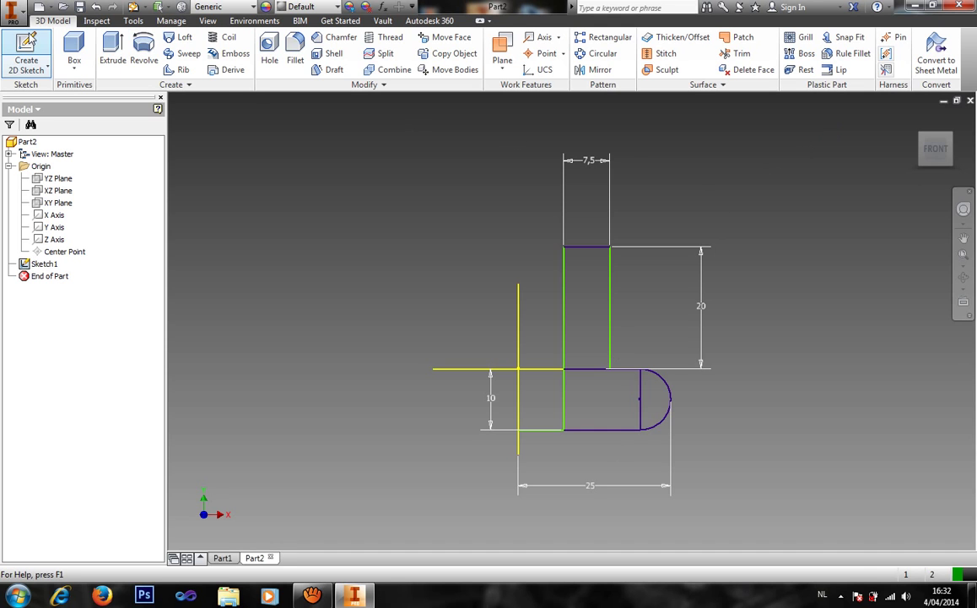
- Revolve both profile regions a full turn around the Y Axis, creating Revolution1 in Part2
{"action": "left_click", "coordinate": [36, 47]}
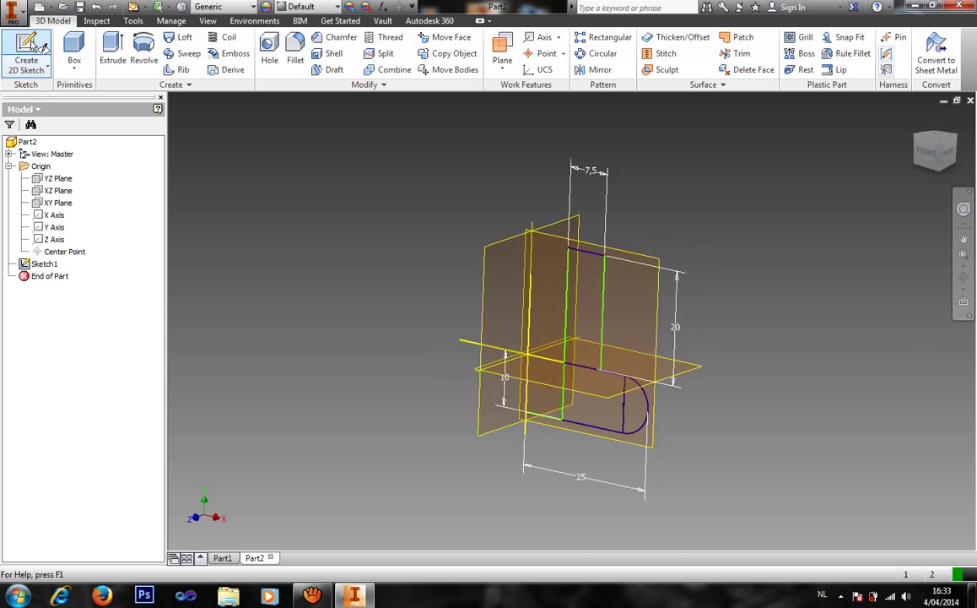
{"action": "key", "text": "Escape"}
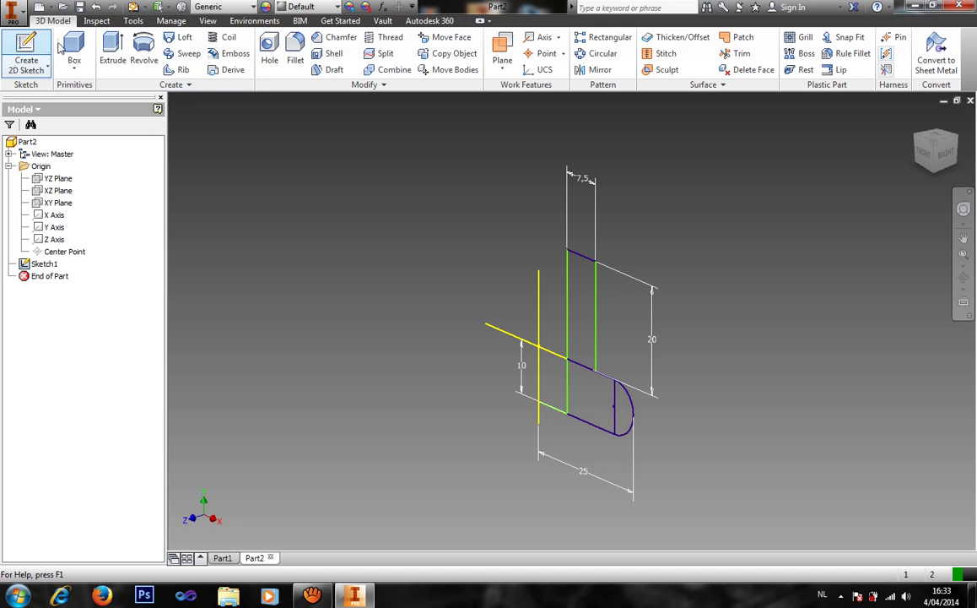
{"action": "left_click", "coordinate": [143, 51]}
{"action": "left_click", "coordinate": [591, 338]}
{"action": "left_click", "coordinate": [604, 401]}
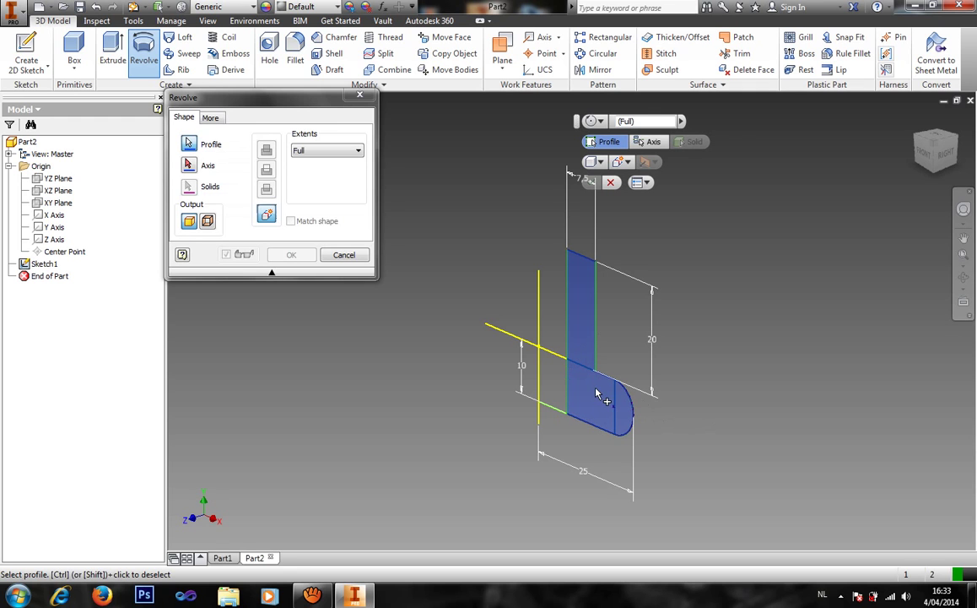
{"action": "left_click", "coordinate": [189, 164]}
{"action": "left_click", "coordinate": [71, 233]}
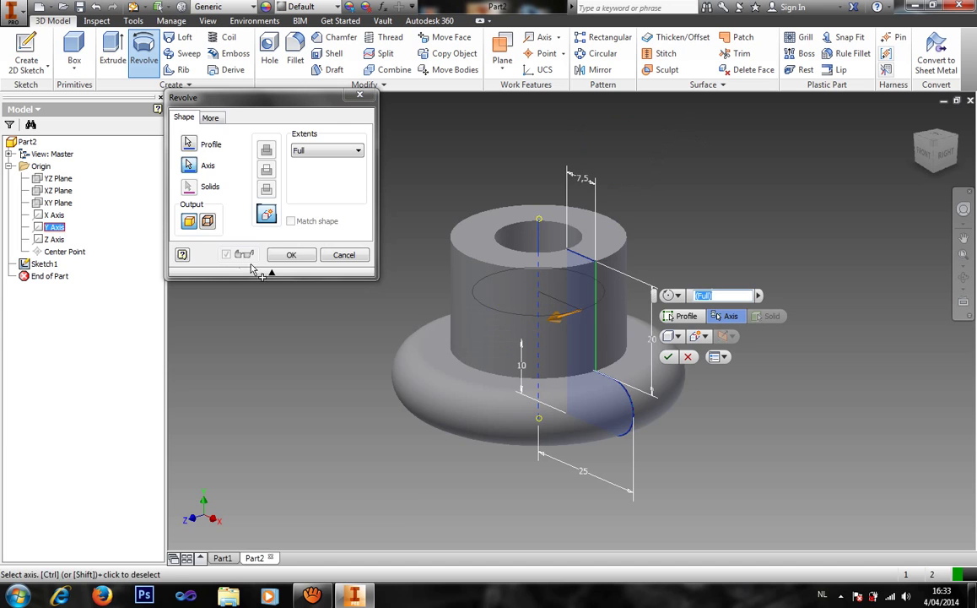
{"action": "left_click", "coordinate": [297, 258]}
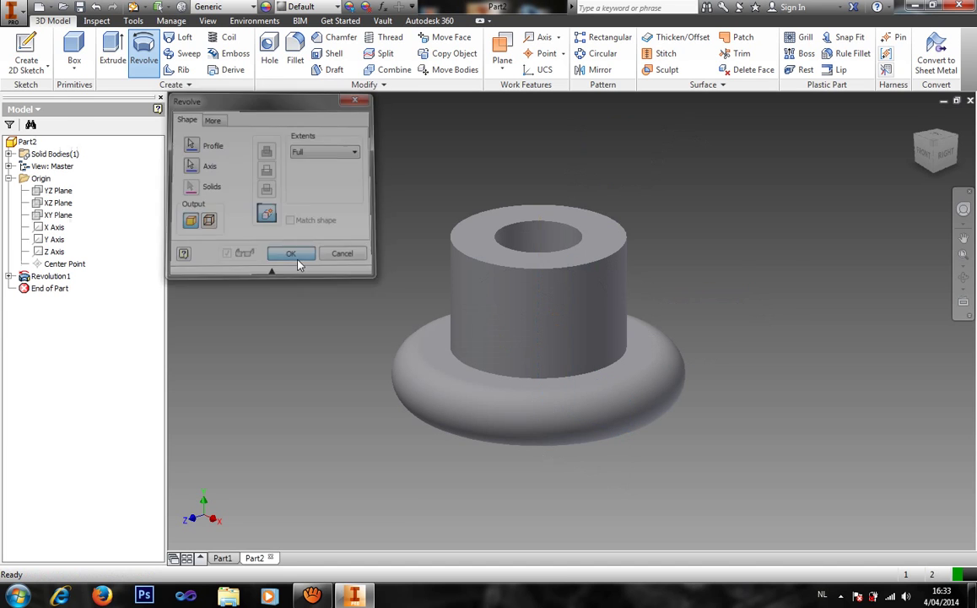
{"action": "left_click", "coordinate": [935, 145]}
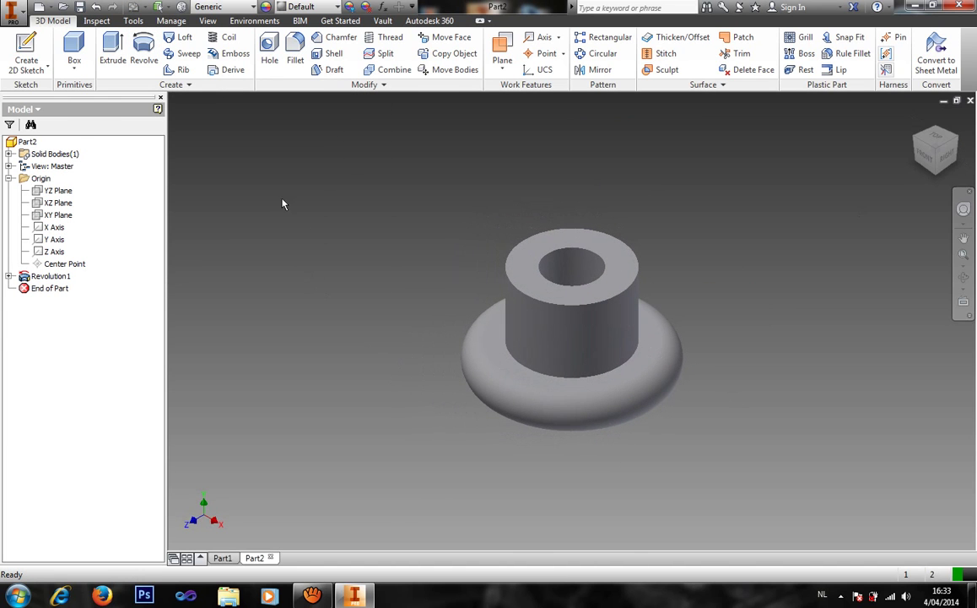
- Switch between the Part1 and Part2 tabs to compare them, expanding Part1's Revolution1 to reveal its sketch
{"action": "left_click", "coordinate": [222, 558]}
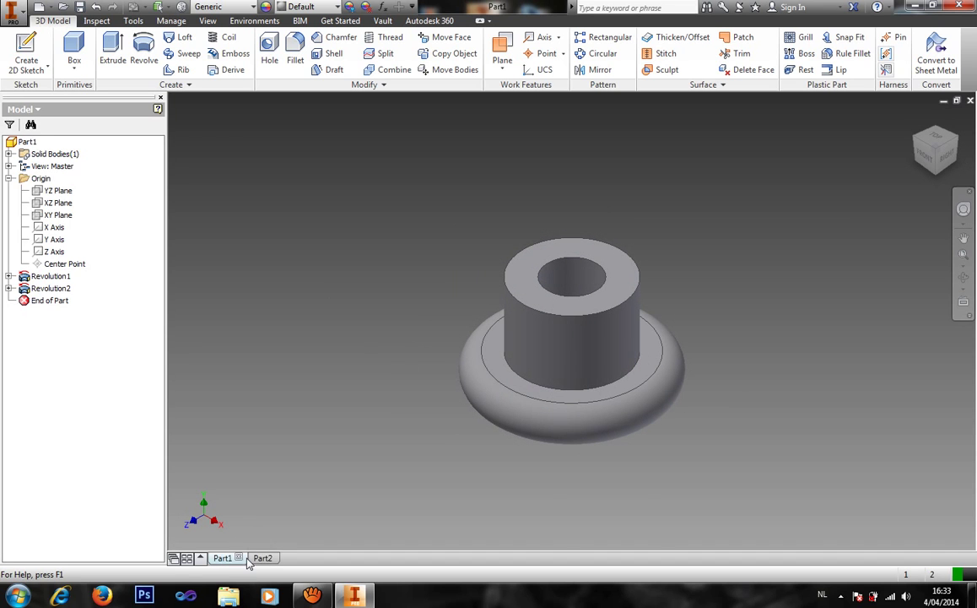
{"action": "left_click", "coordinate": [936, 152]}
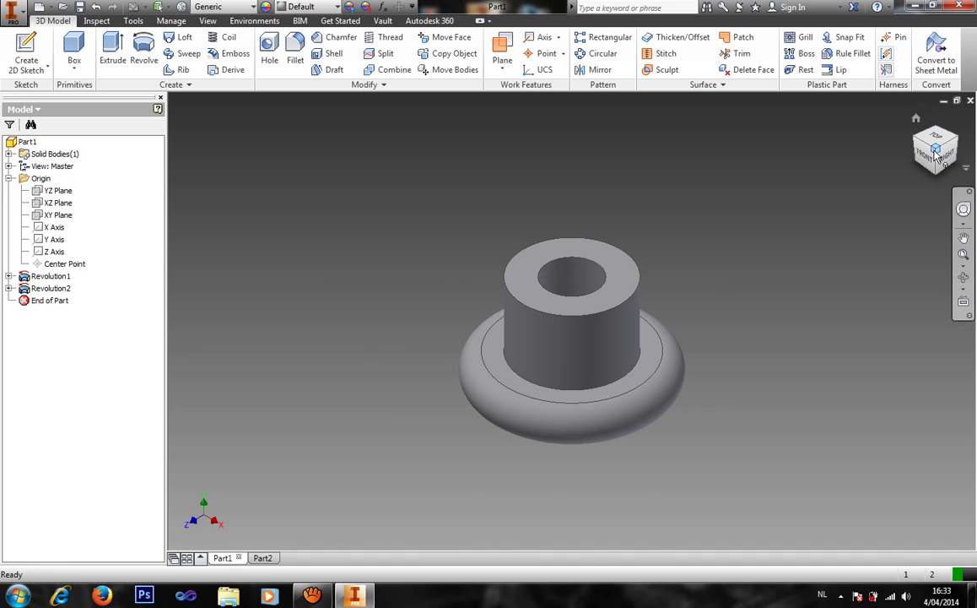
{"action": "left_click", "coordinate": [265, 559]}
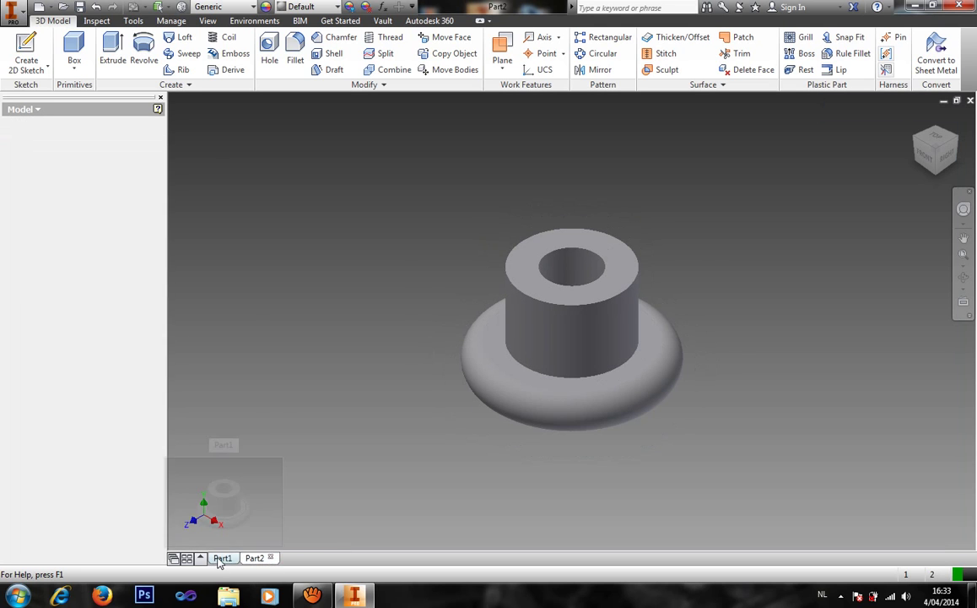
{"action": "left_click", "coordinate": [221, 559]}
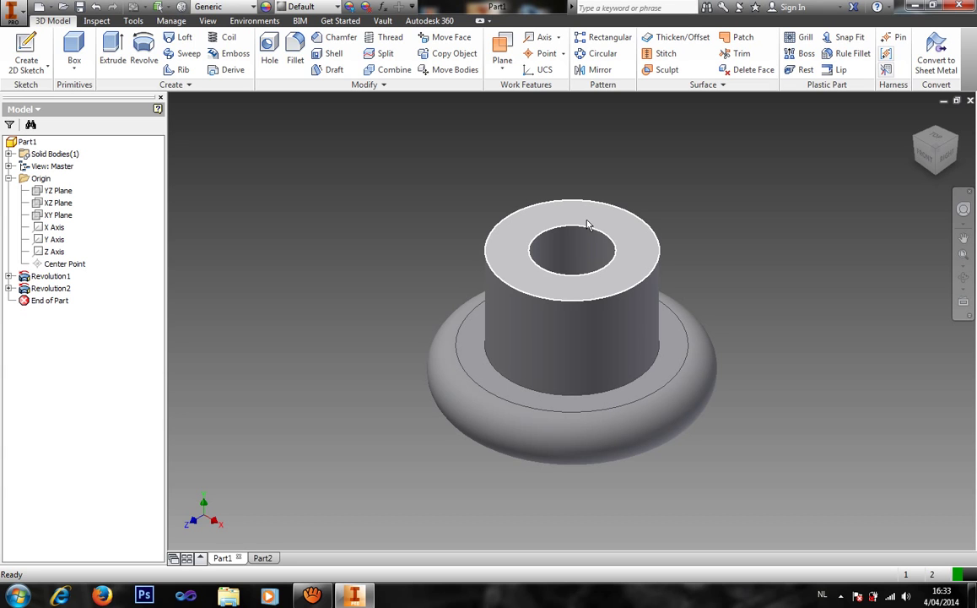
{"action": "left_click", "coordinate": [9, 276]}
- Edit Part1's Sketch1 to check its 15, 20, 10 and 25 mm dimensions
{"action": "double_click", "coordinate": [43, 287]}
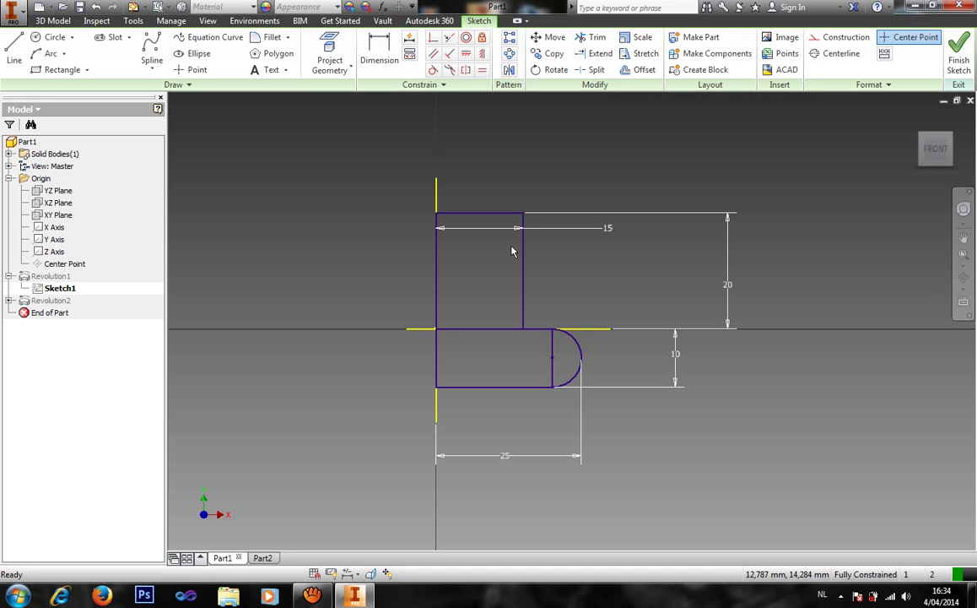
- Finish the sketch and save Part1 as 'pummel V1'
{"action": "left_click", "coordinate": [959, 61]}
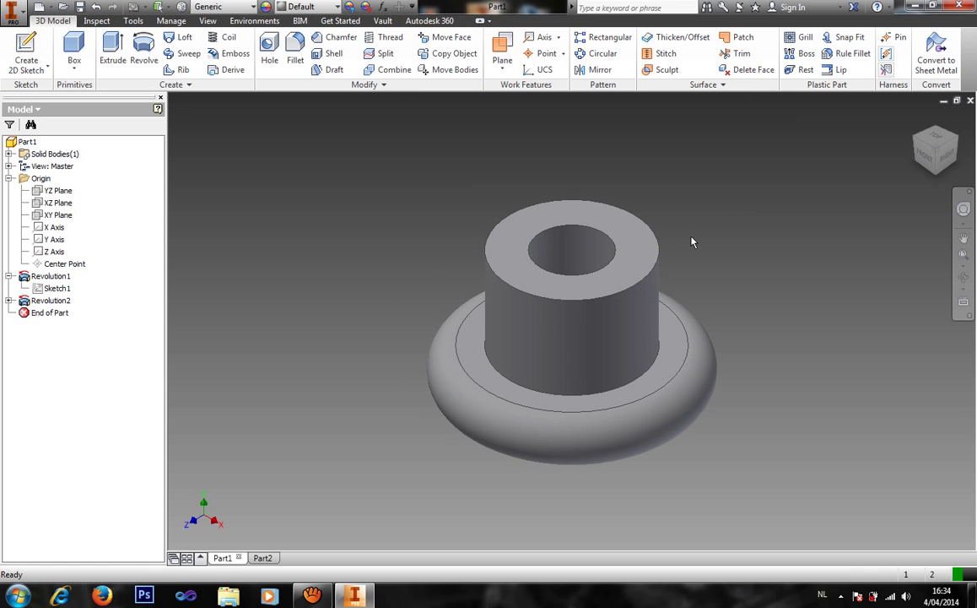
{"action": "left_click", "coordinate": [81, 7]}
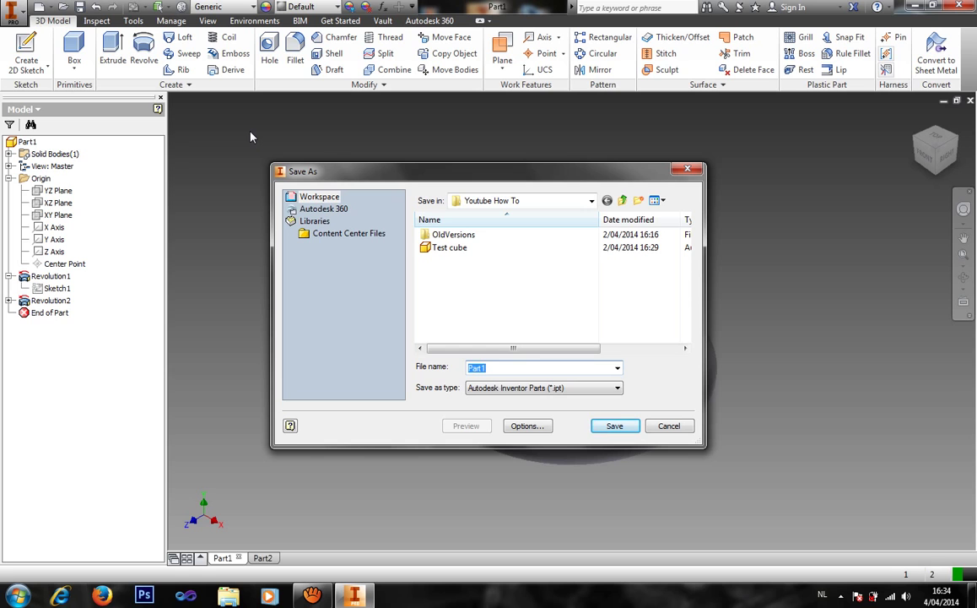
{"action": "type", "text": "pummel V1"}
{"action": "key", "text": "Return"}
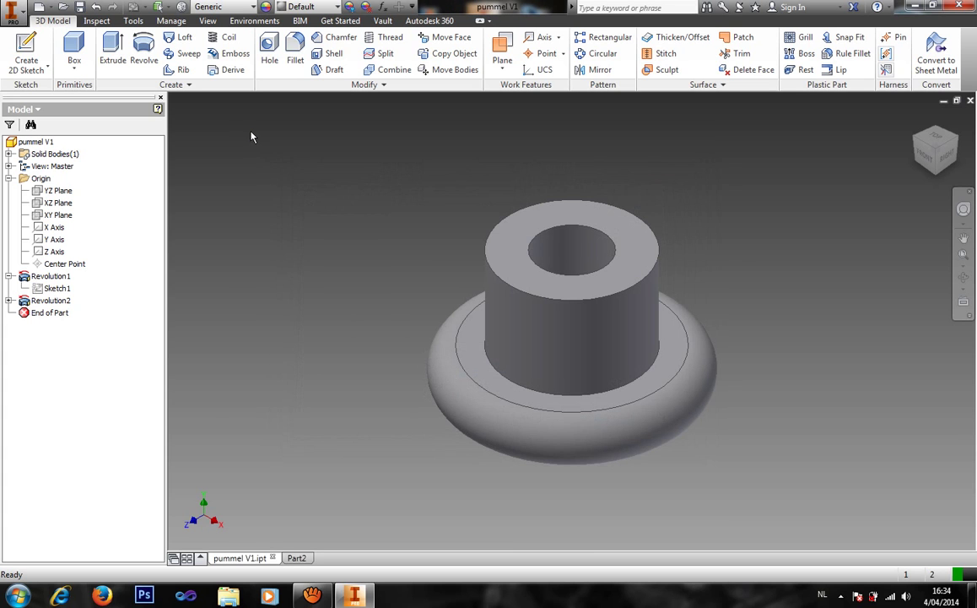
- Save the Part2 document as 'Pummel V2'
{"action": "left_click", "coordinate": [291, 556]}
{"action": "left_click", "coordinate": [80, 7]}
{"action": "type", "text": "Pummel V2"}
{"action": "key", "text": "Return"}
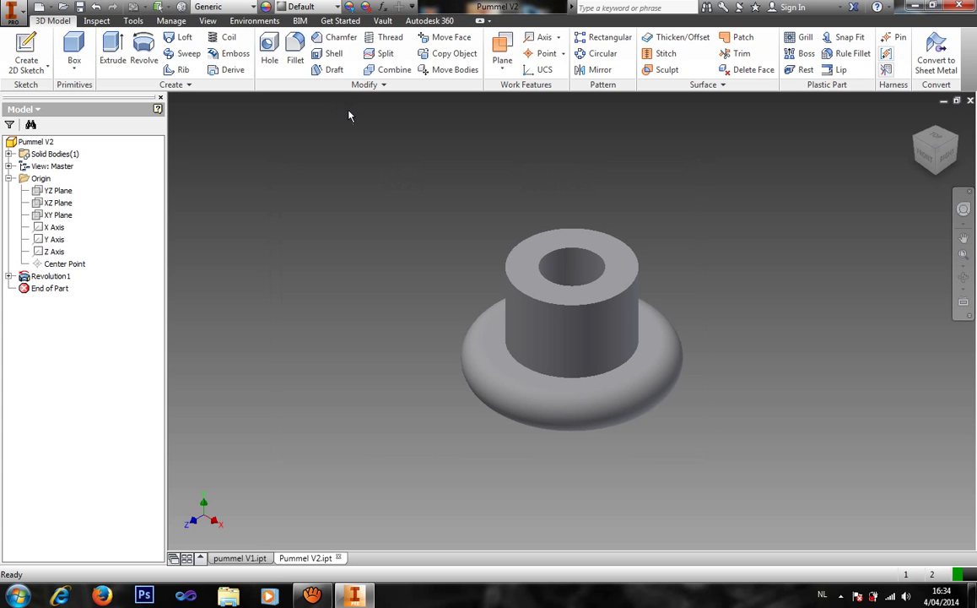